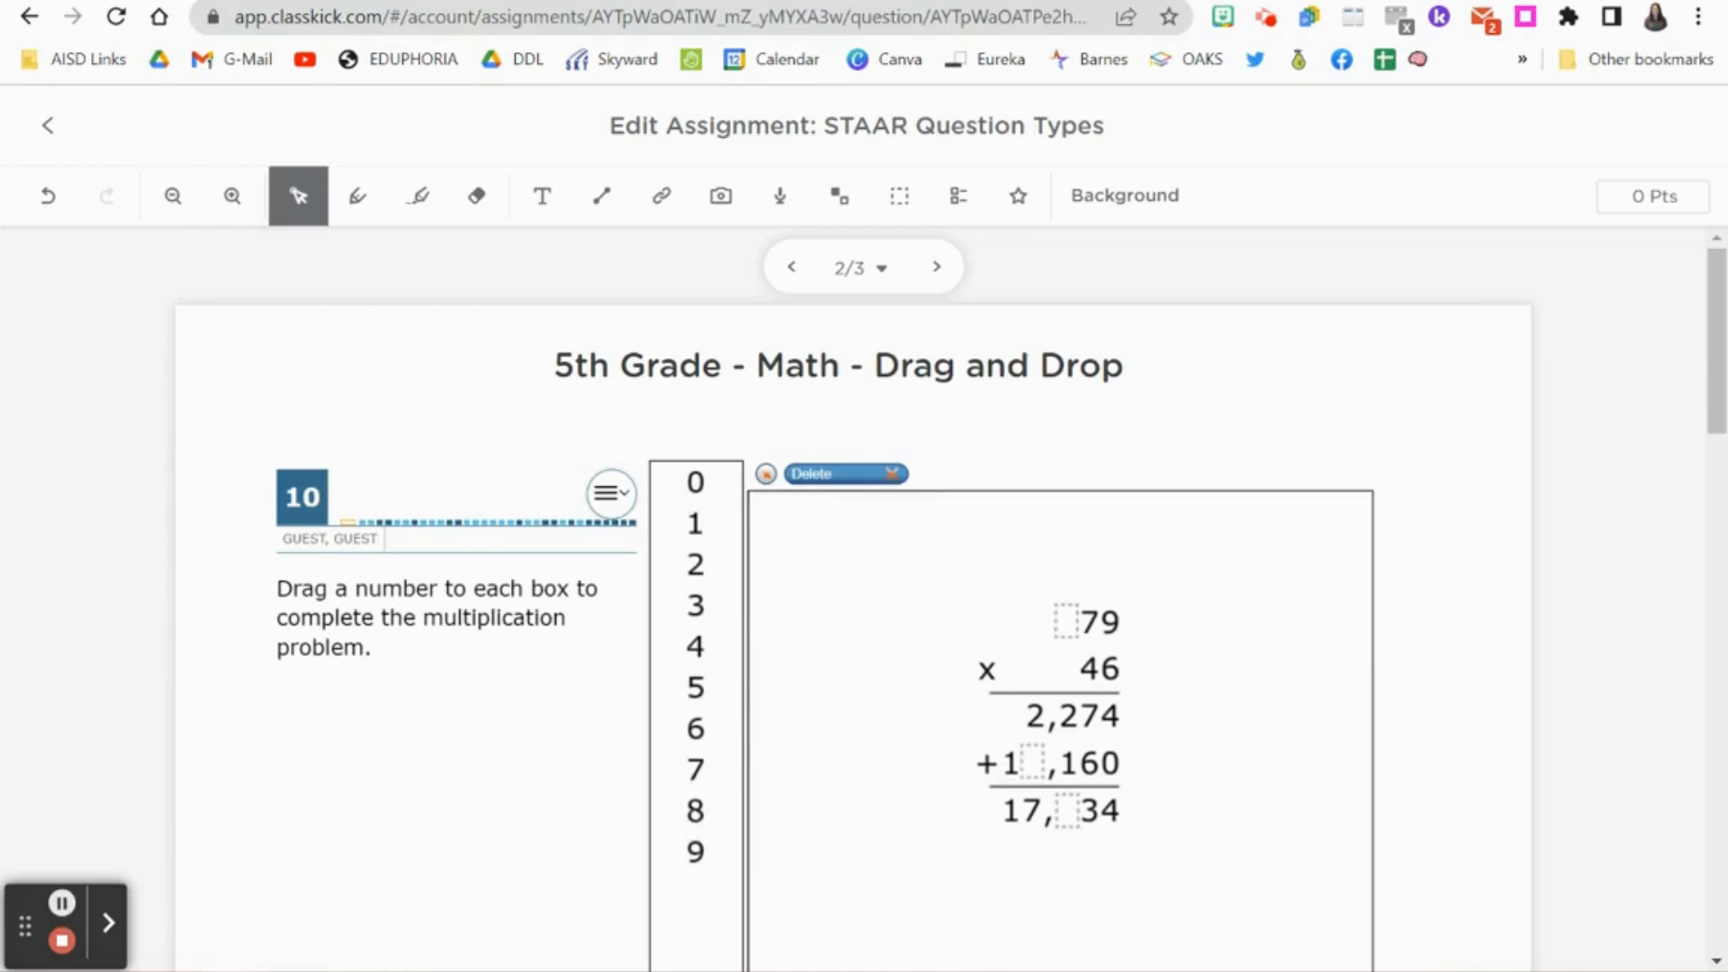
- Switch to the White Box with Numbers drawing, move the number column off the canvas and back, and return to the Classkick assignment
key("ctrl+Tab")
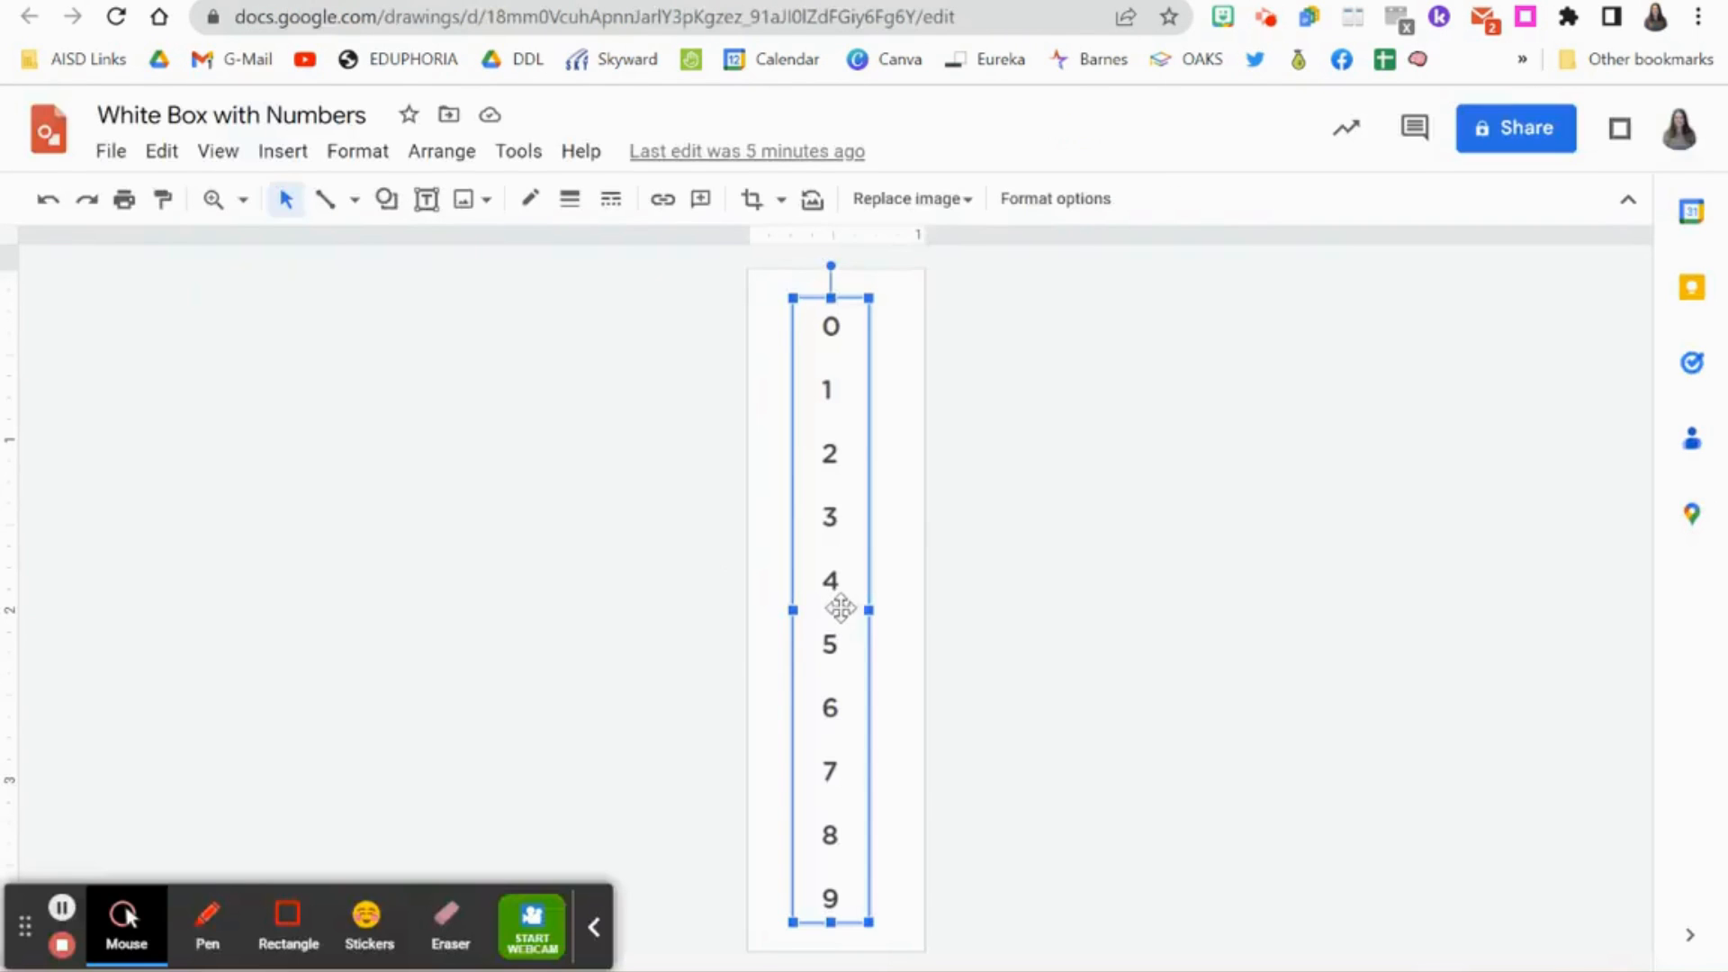
left_click_drag(841, 608, 1179, 610)
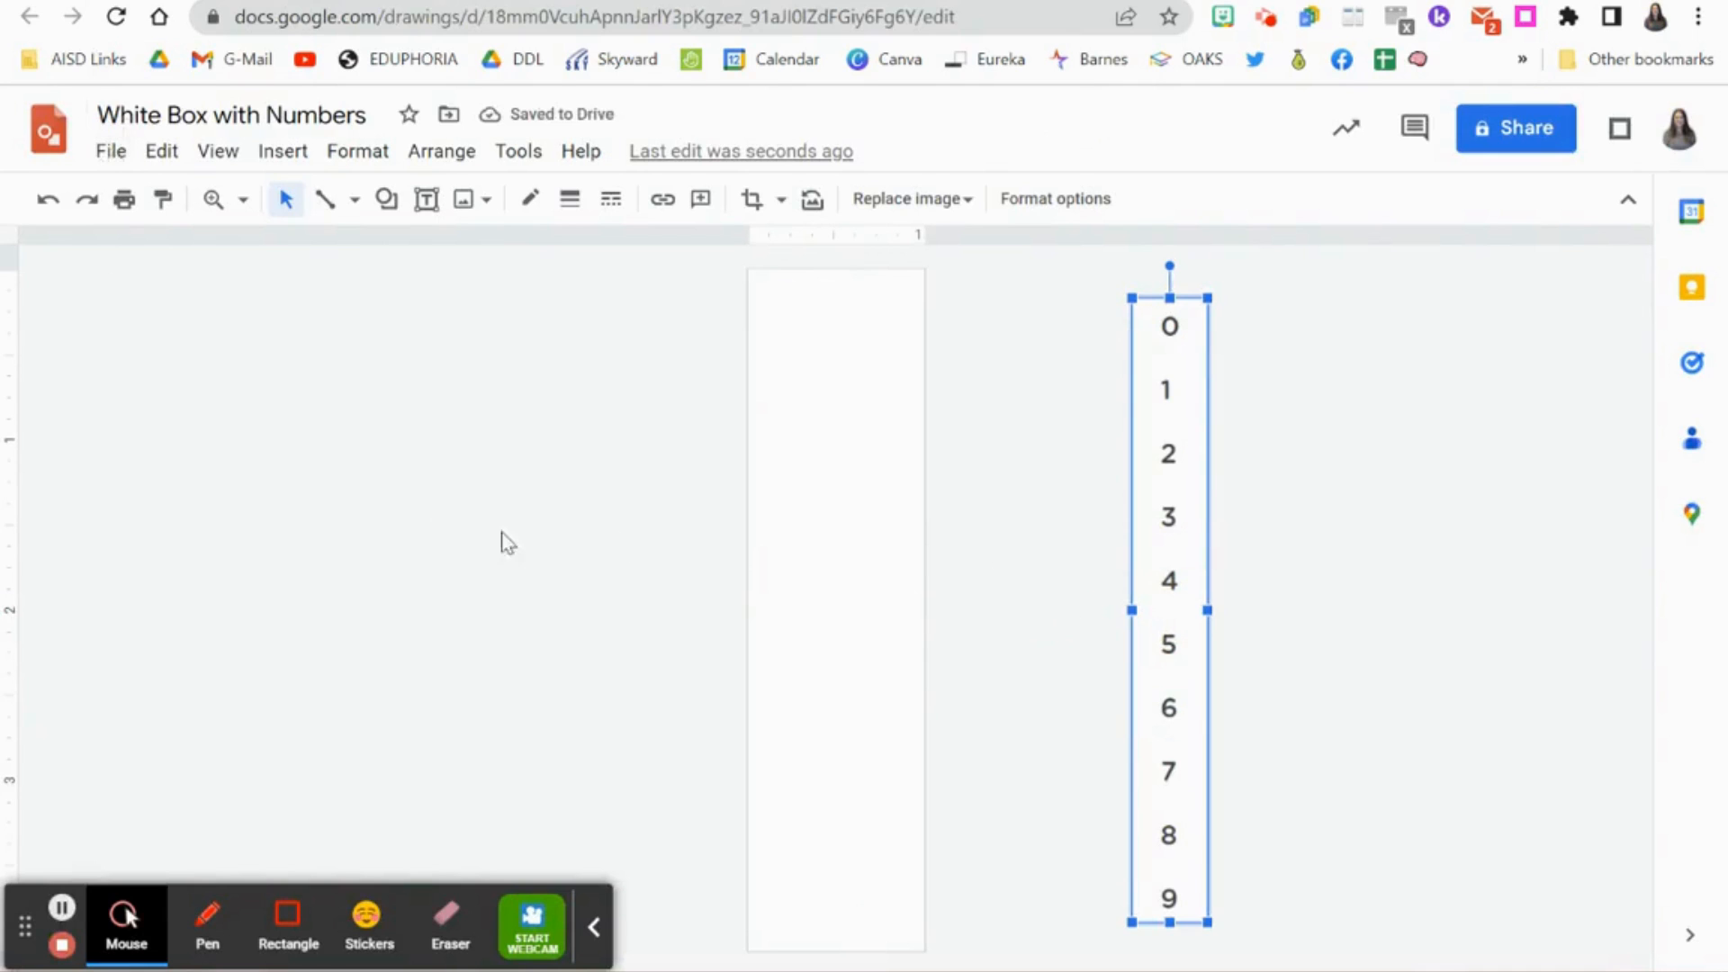
left_click_drag(1173, 618, 835, 619)
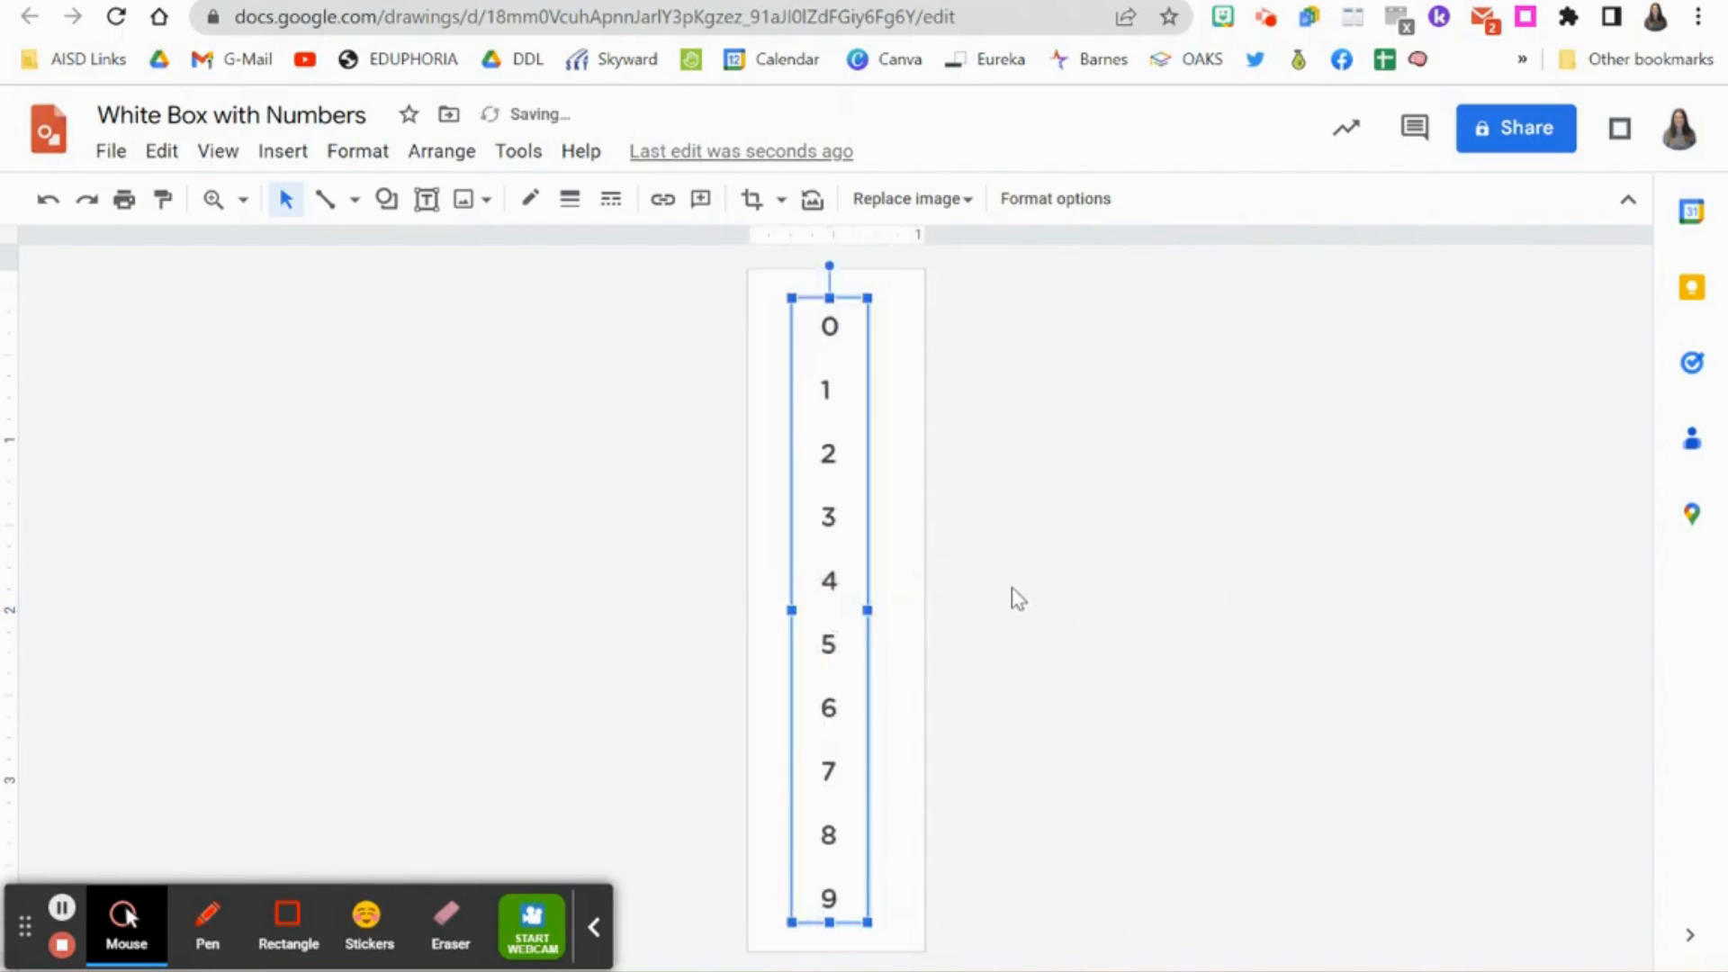
left_click(1037, 583)
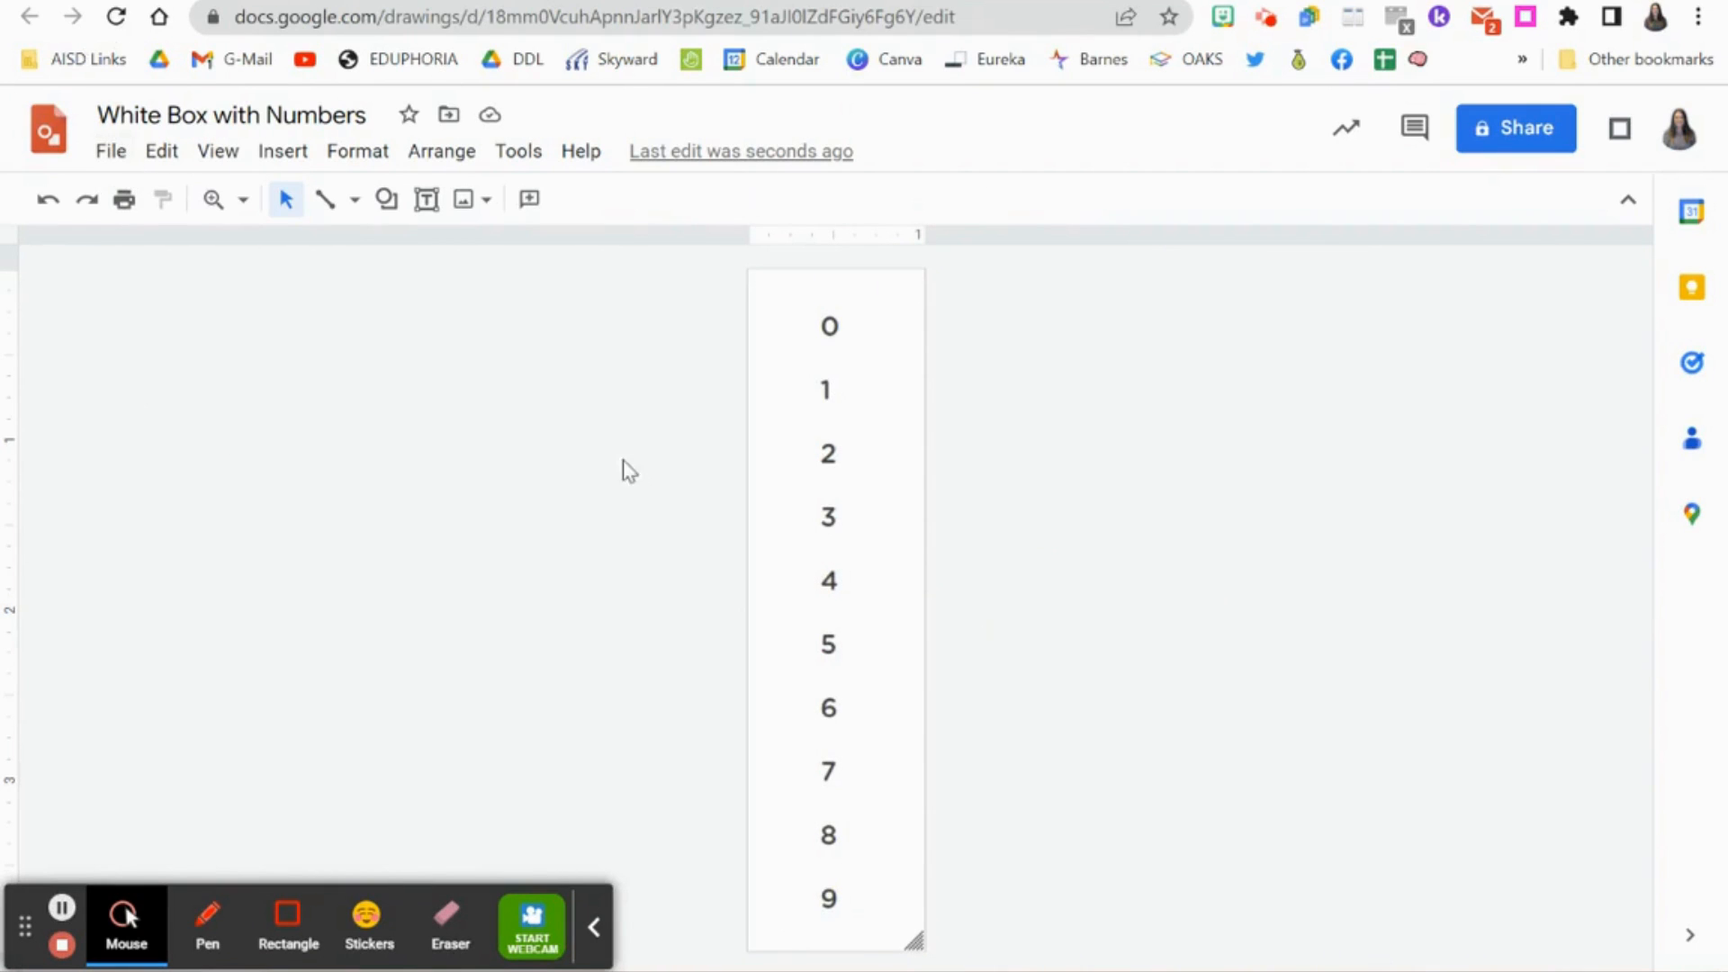
left_click(594, 932)
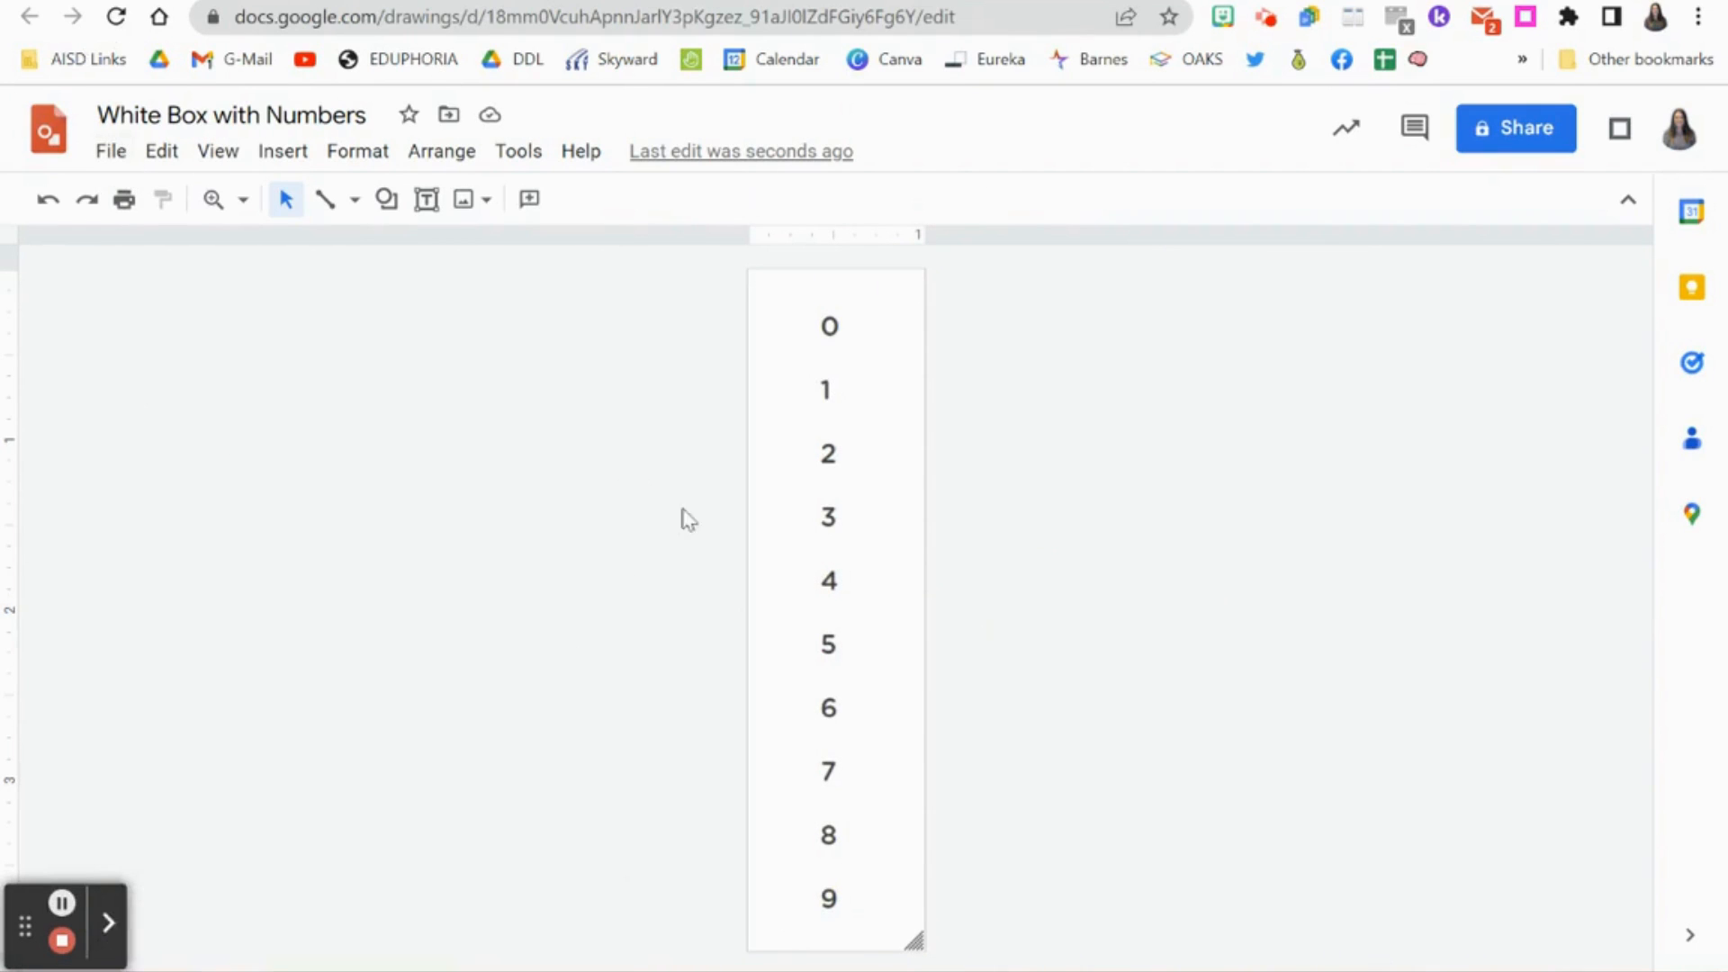
left_click(160, 0)
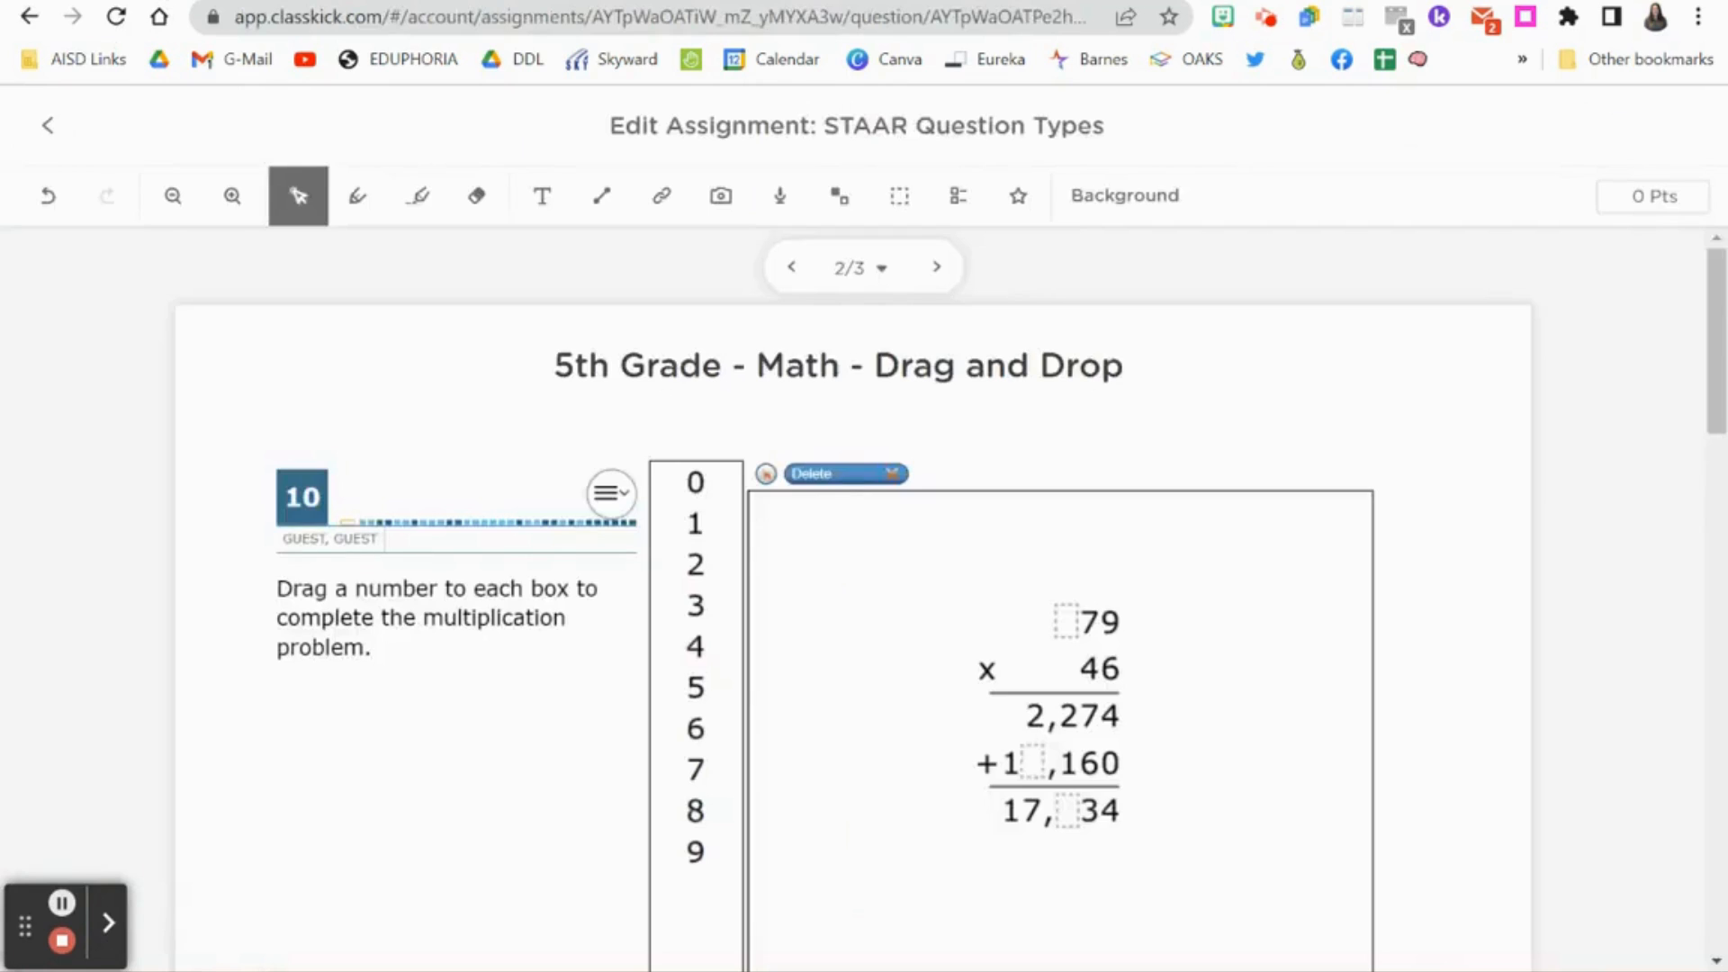
- Upload the White Box image from Downloads and add it whole to Q2 (Current Page) as a regular image
left_click(647, 439)
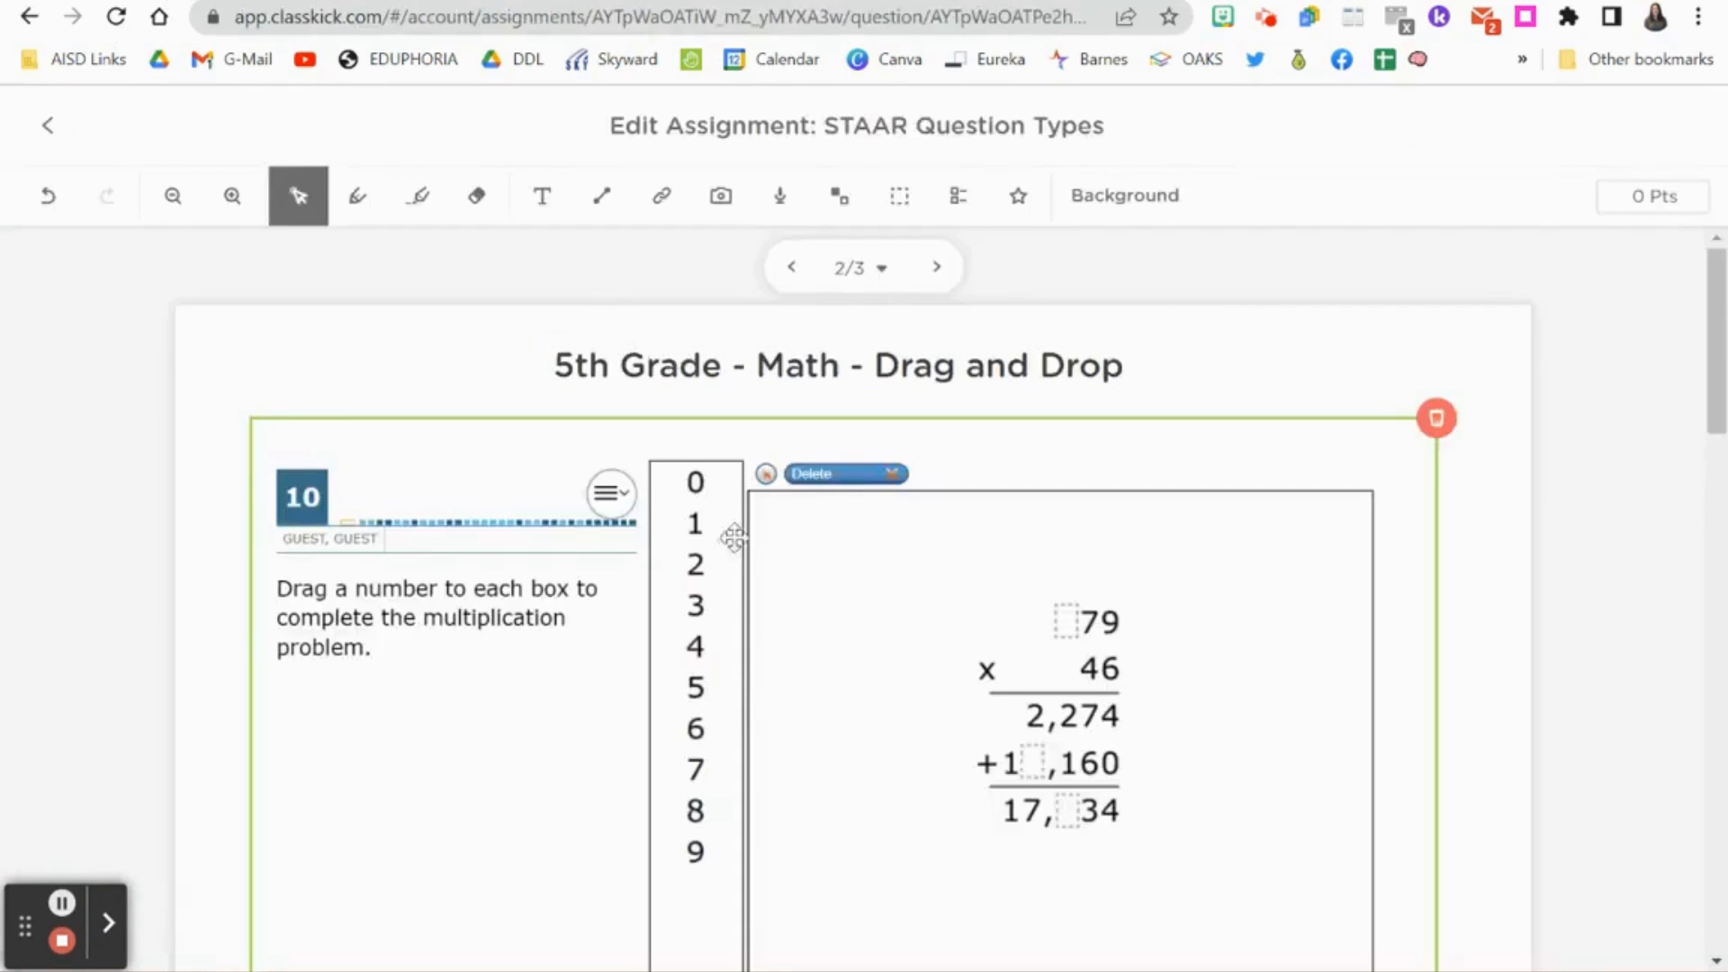
left_click(722, 200)
left_click(746, 256)
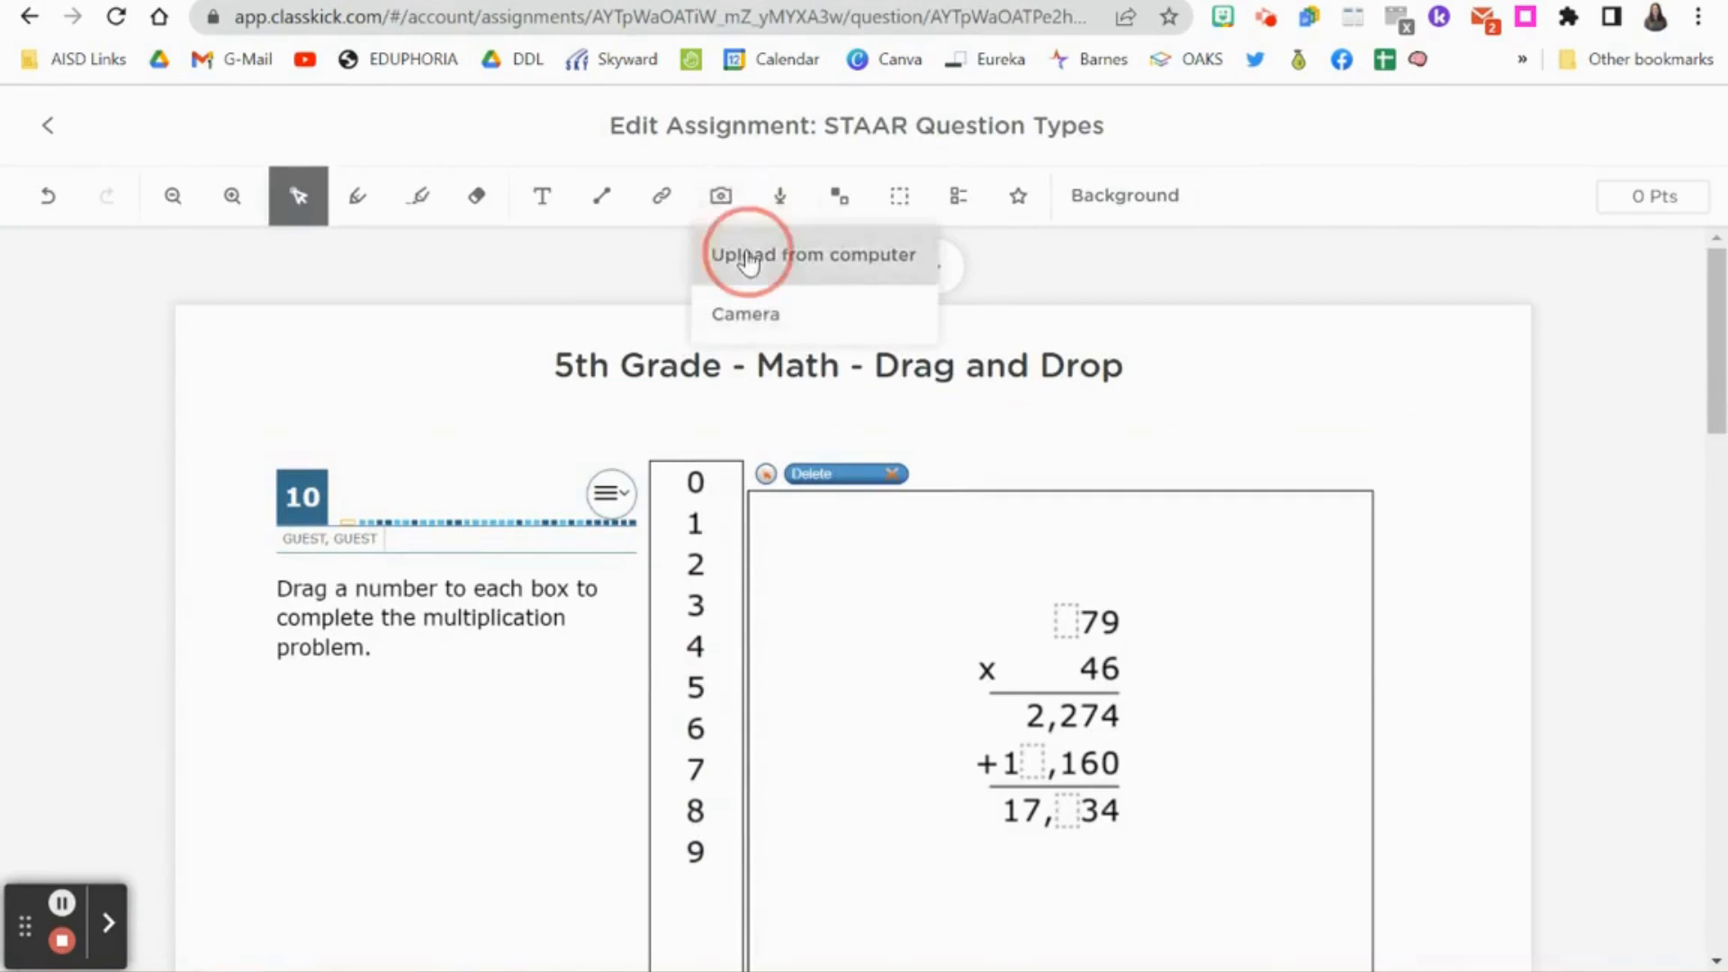
left_click(385, 214)
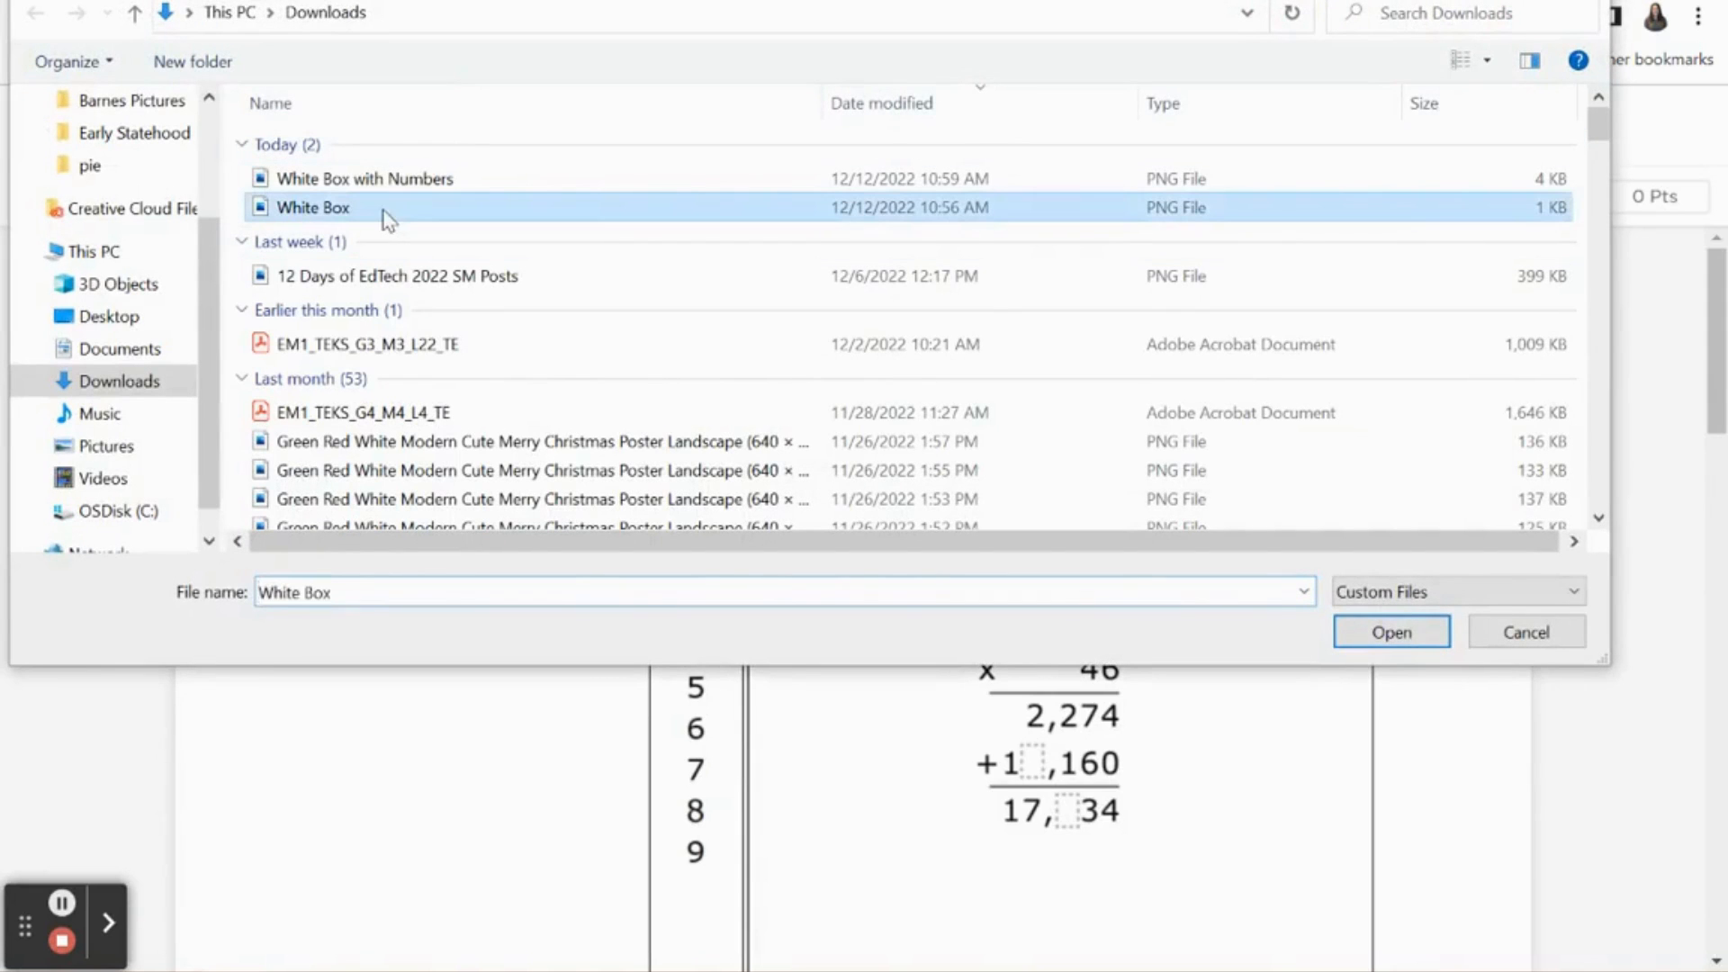
left_click(1363, 637)
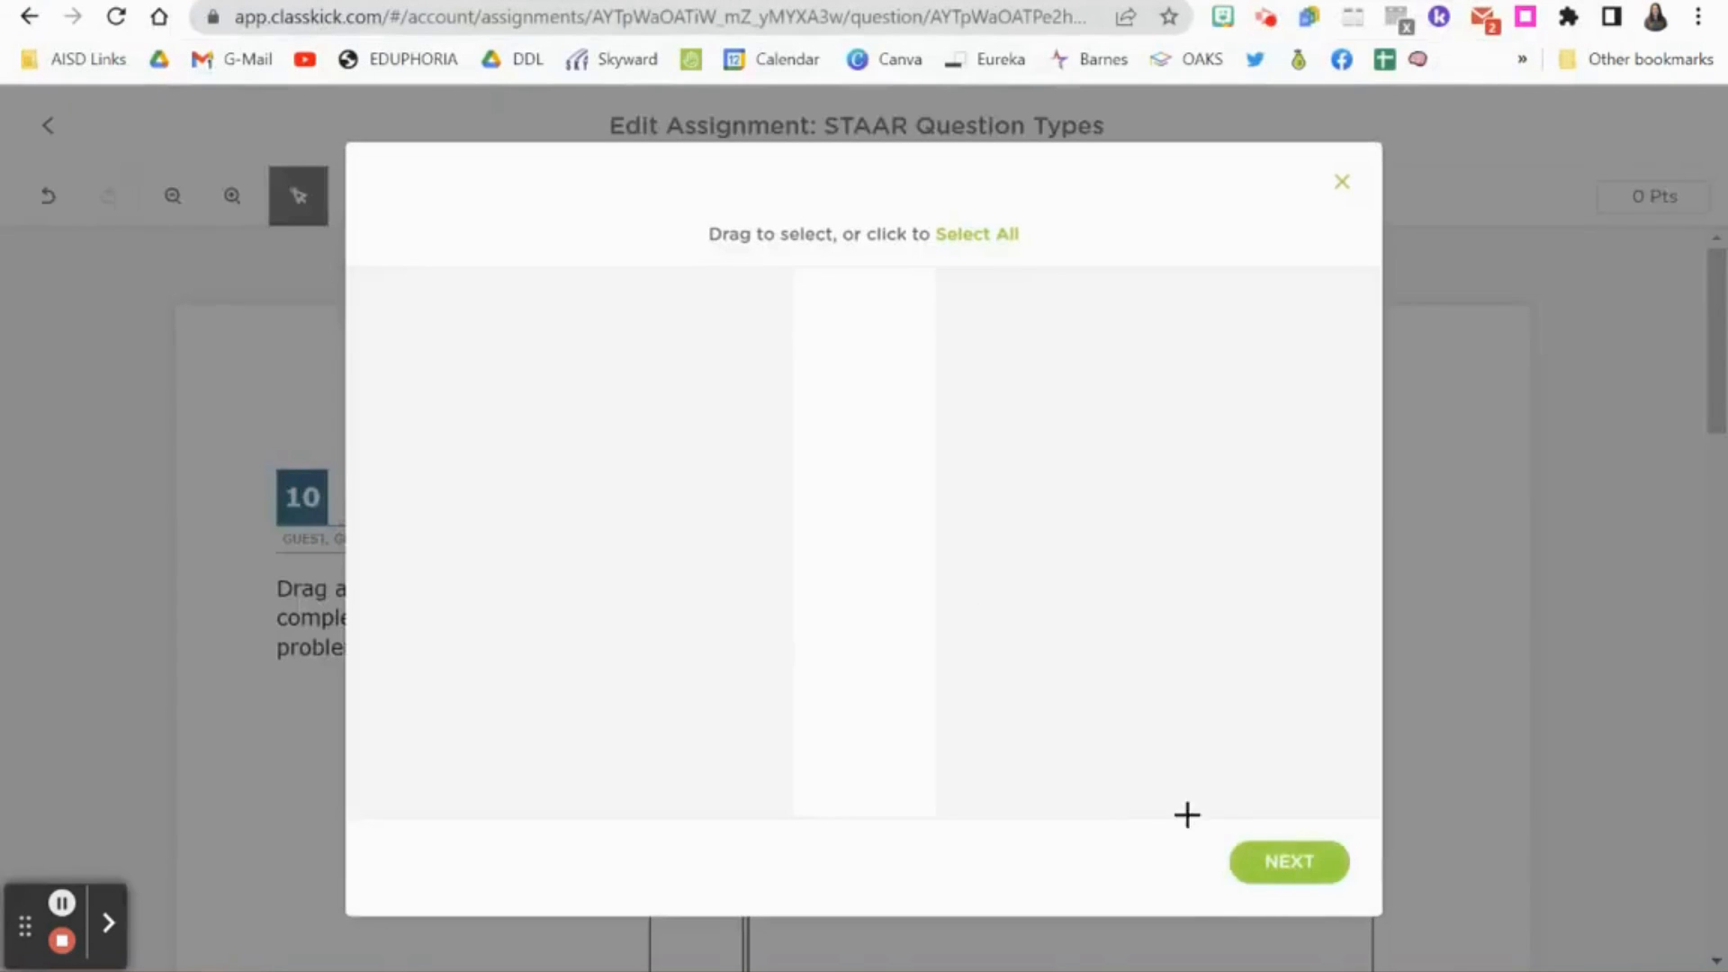
left_click(1291, 862)
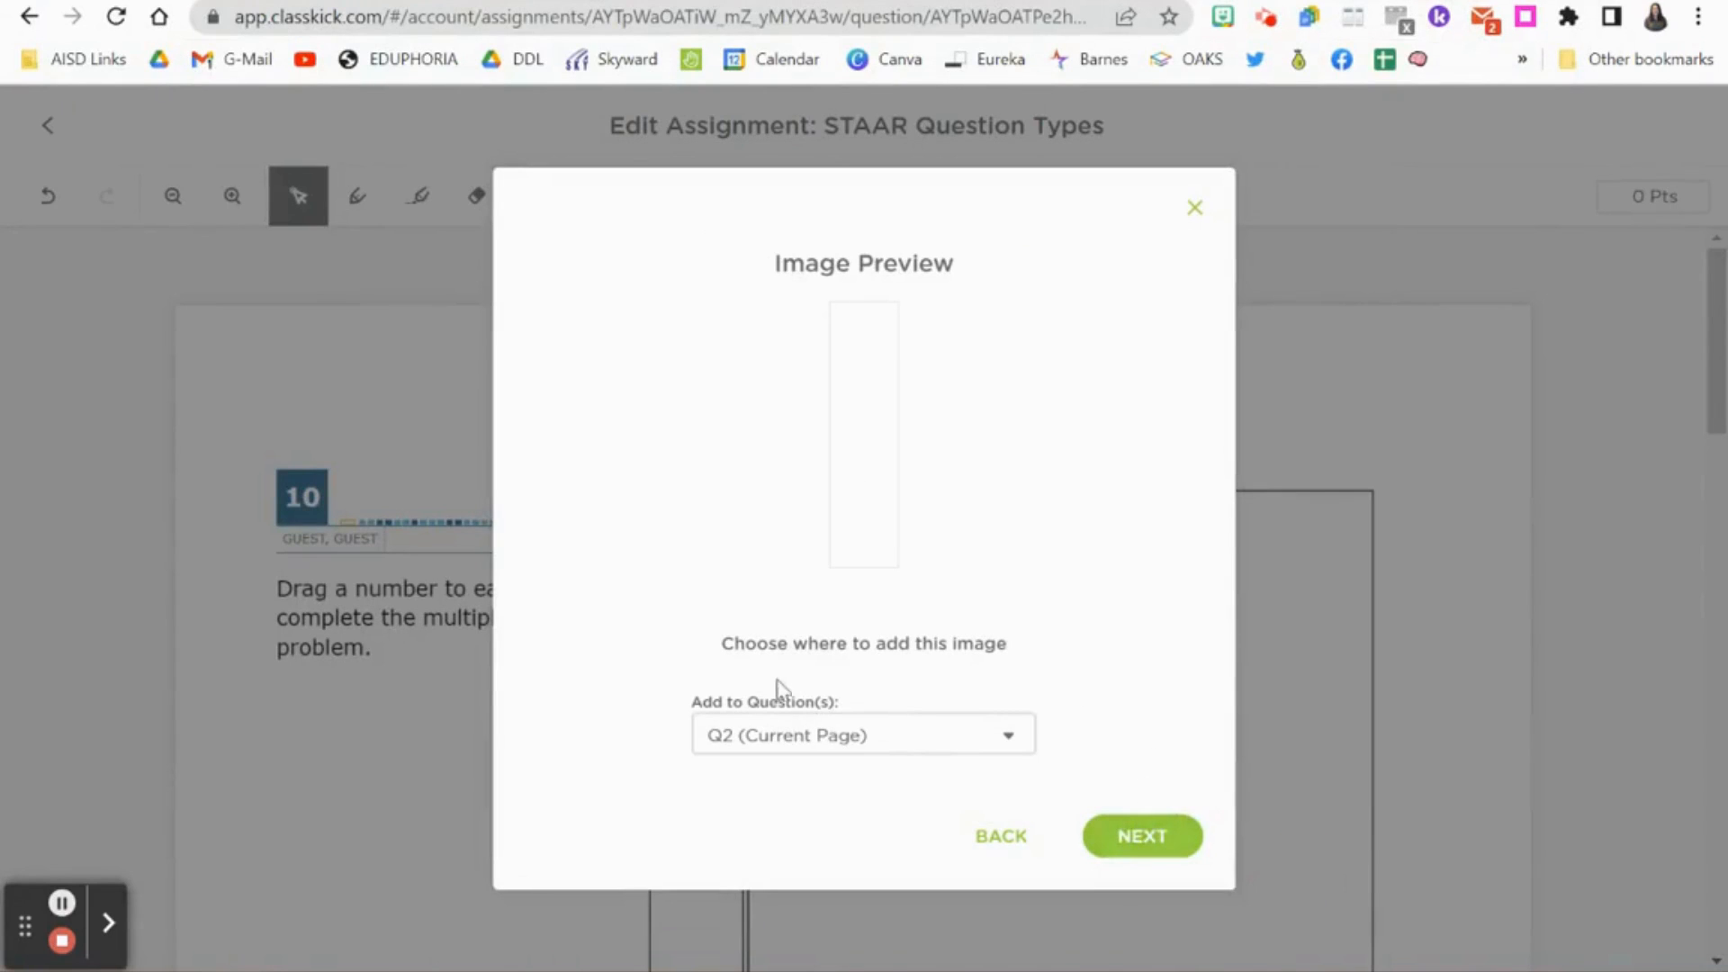
left_click(1136, 830)
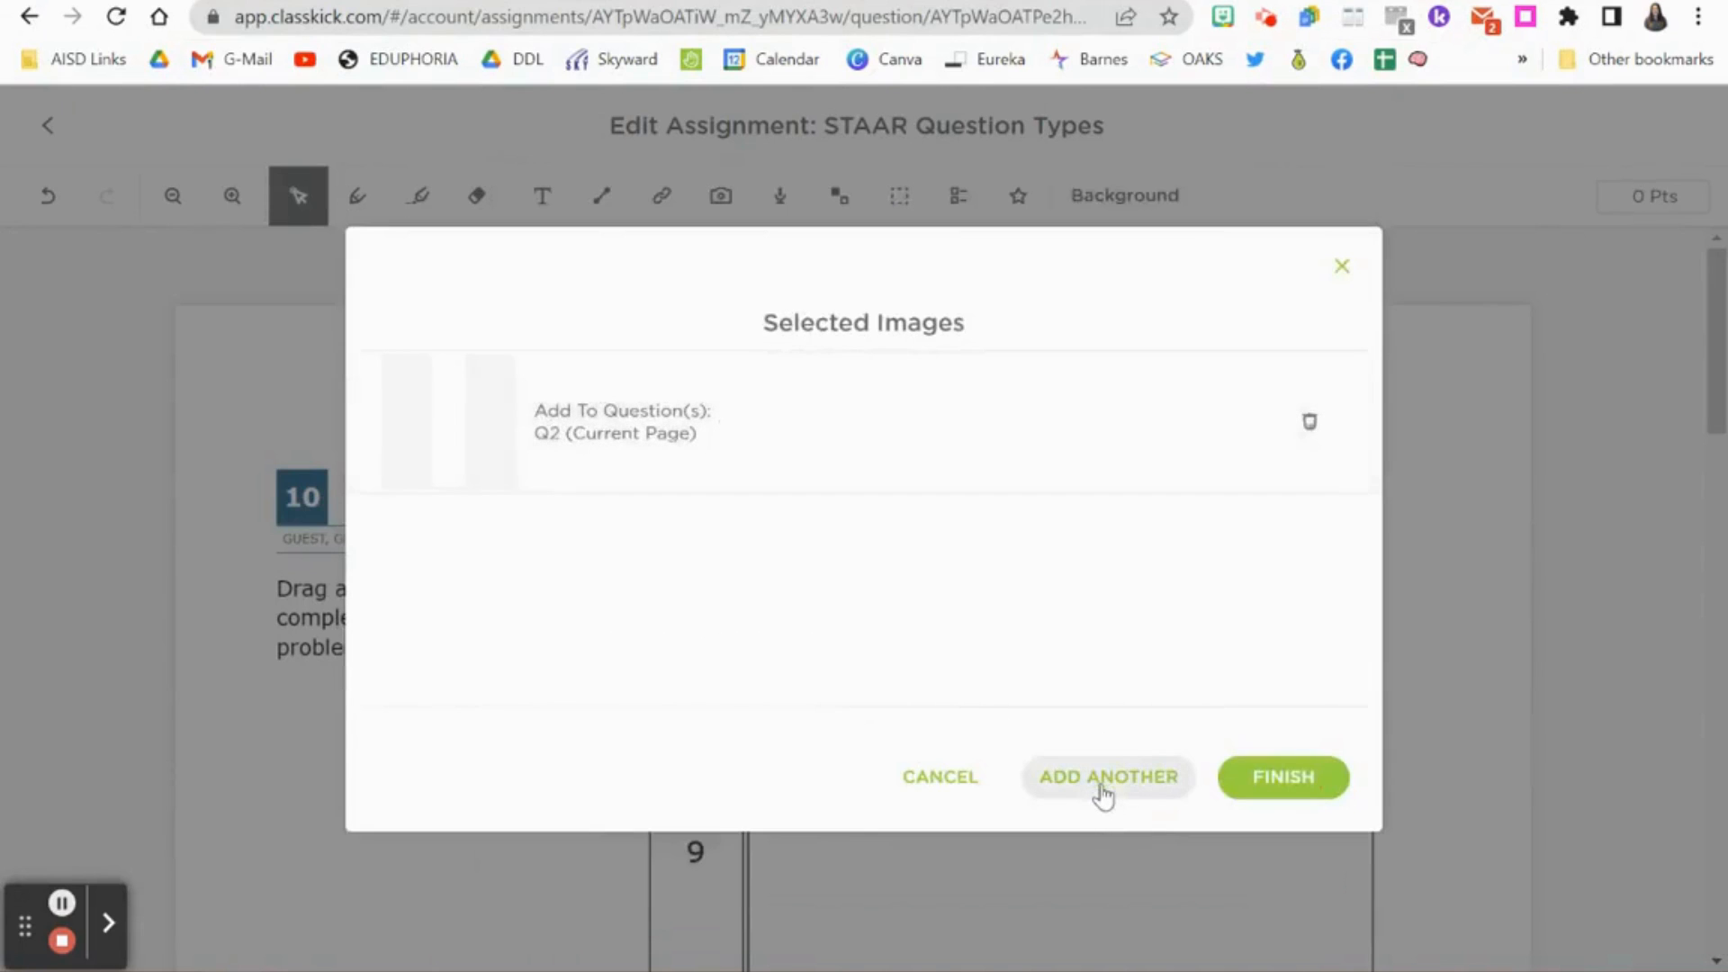
left_click(1273, 786)
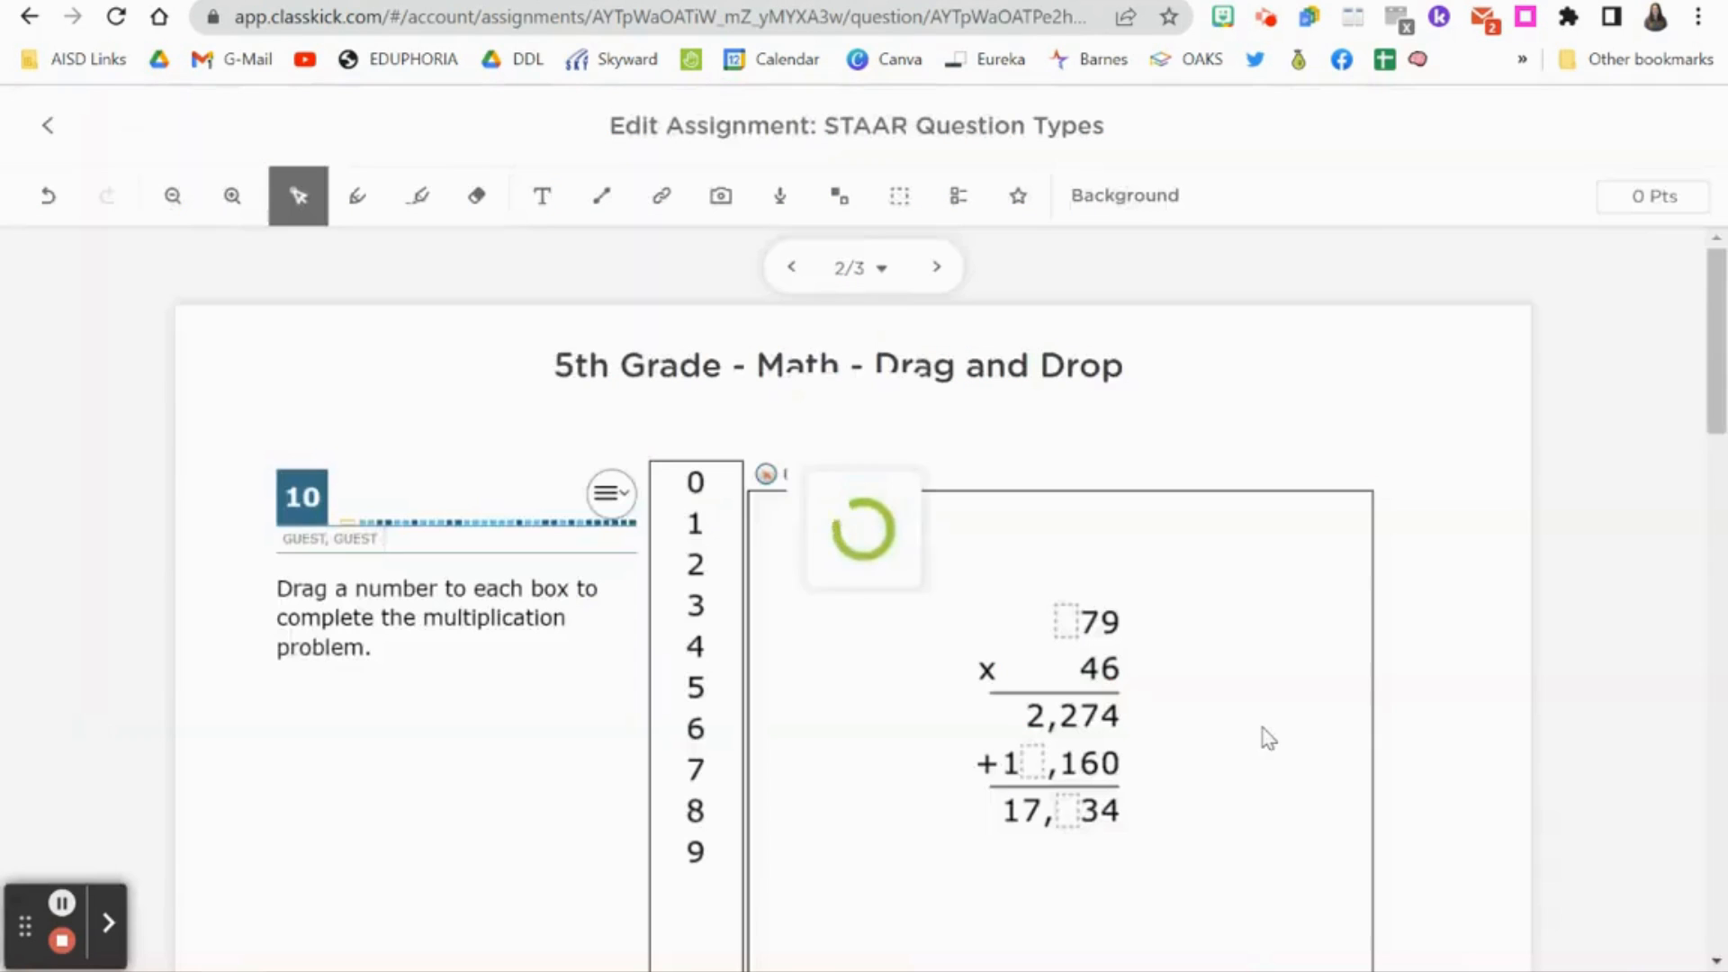
- Place the white box over the printed 0–9 column and shrink it so that it covers the numbers beside the multiplication problem
left_click_drag(859, 542, 717, 609)
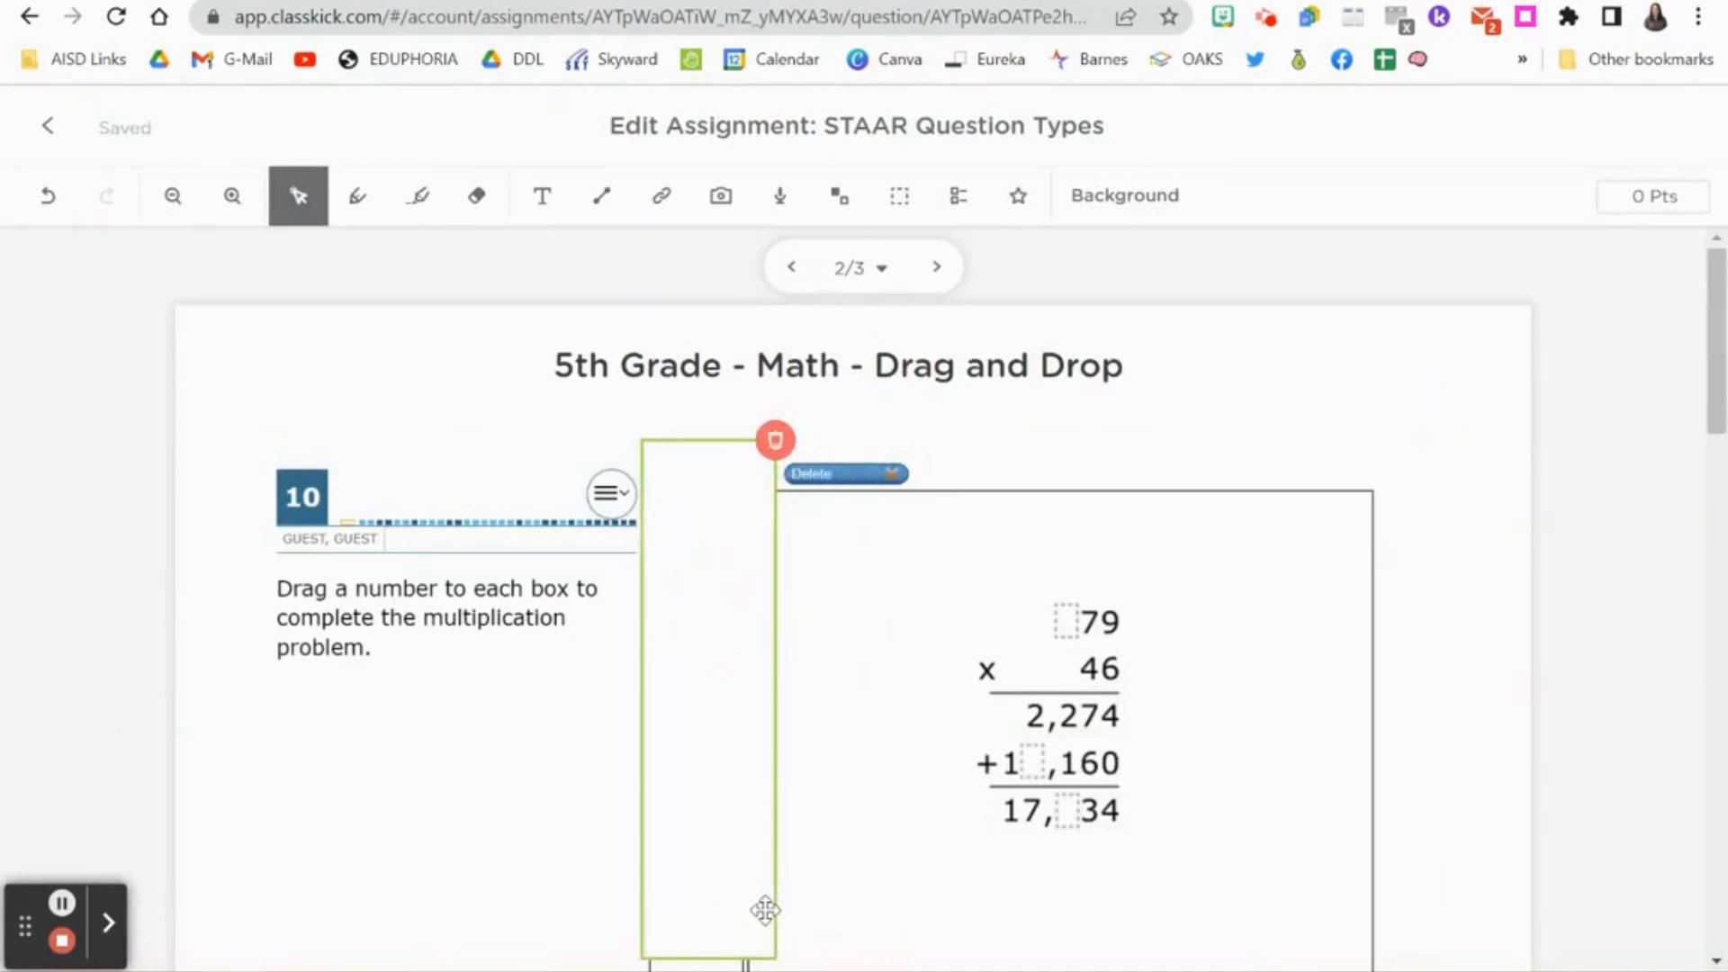
left_click(776, 957)
left_click_drag(776, 957, 699, 887)
left_click(684, 720)
left_click_drag(684, 720, 681, 738)
left_click(844, 776)
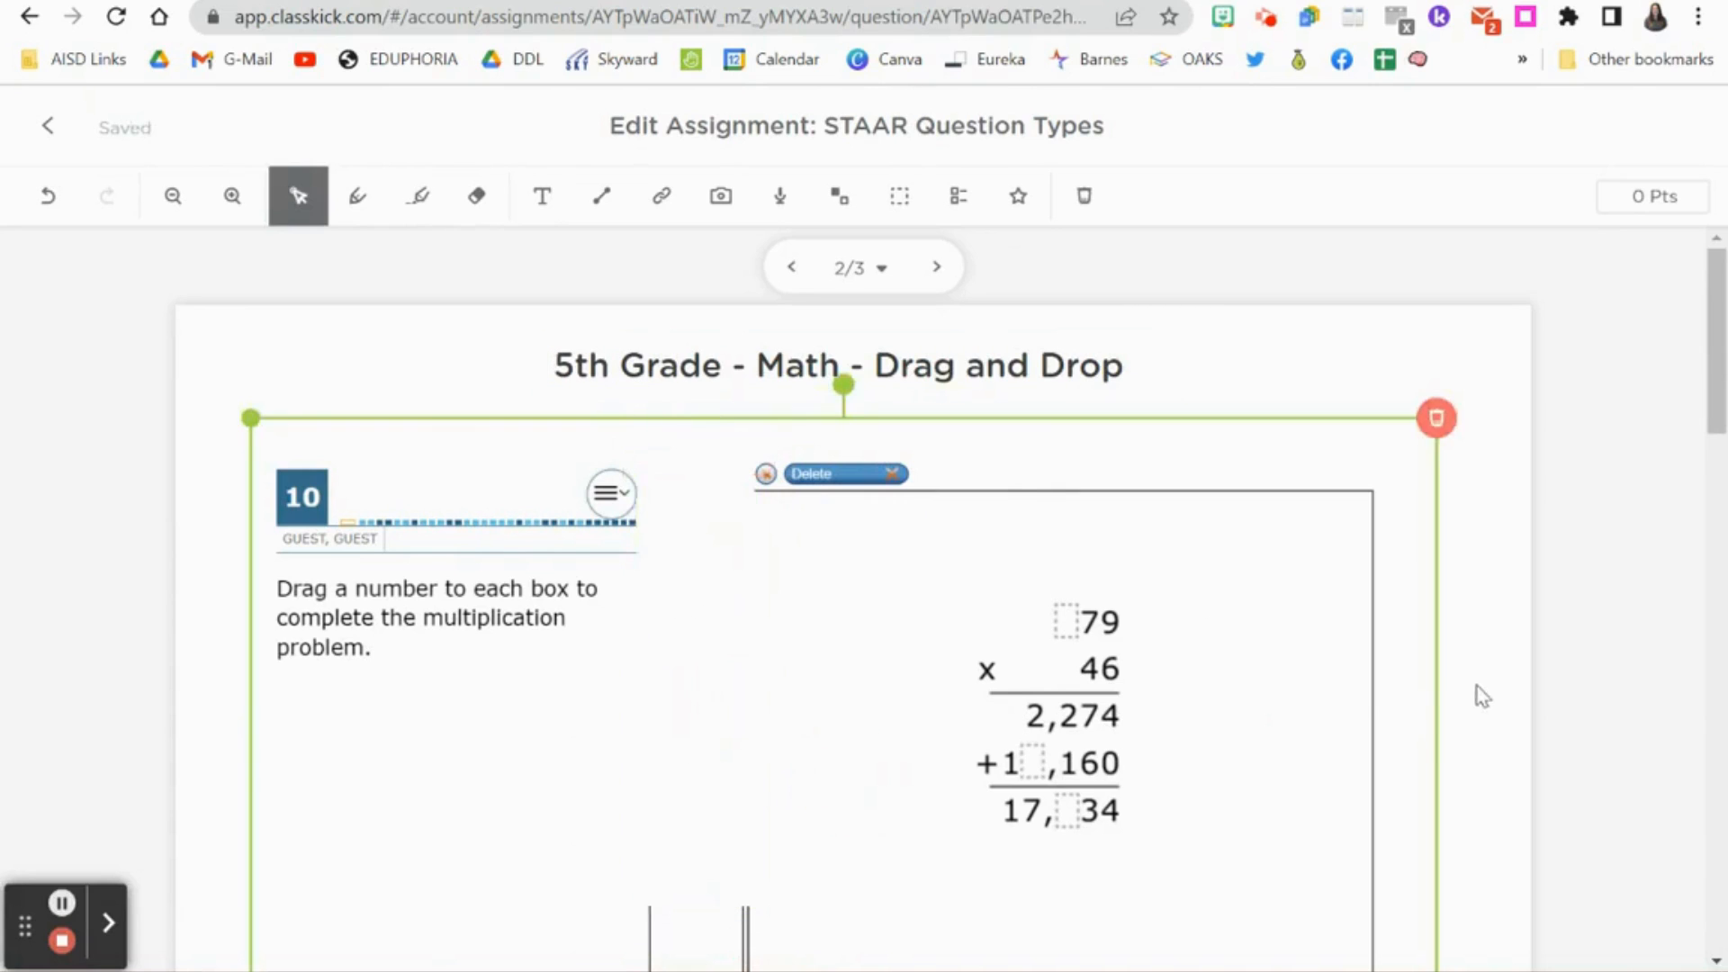
left_click(824, 773)
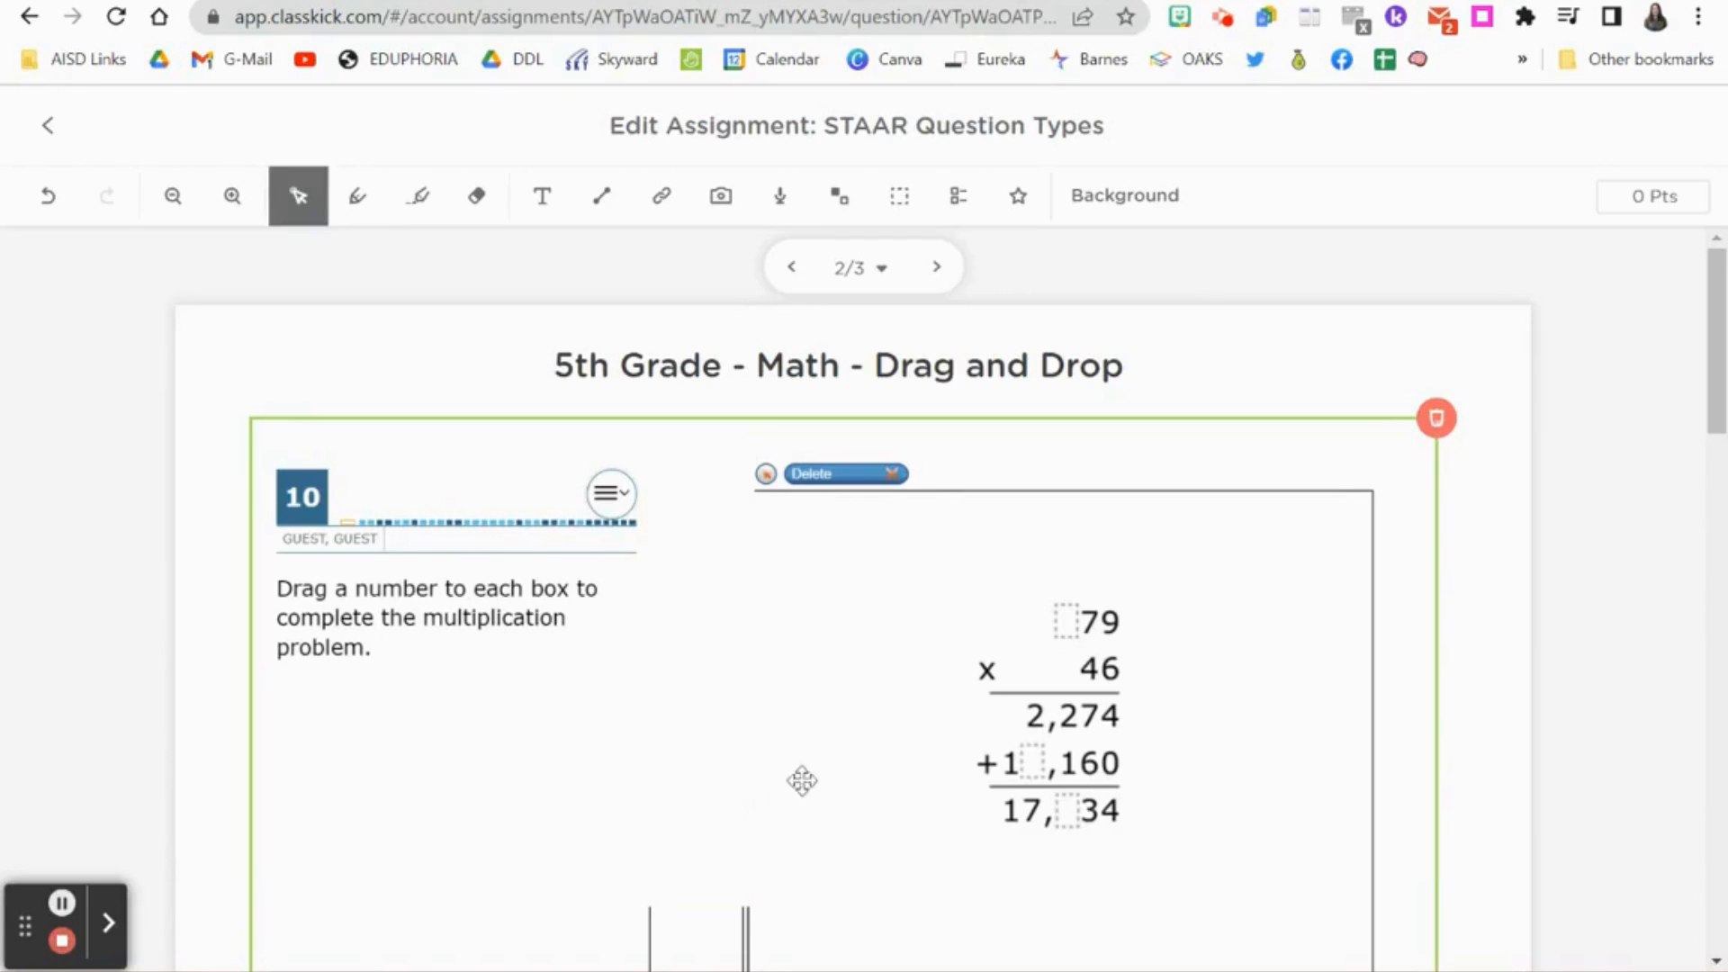
- Start adding a manipulative image using the White Box with Numbers file from Downloads
left_click(838, 196)
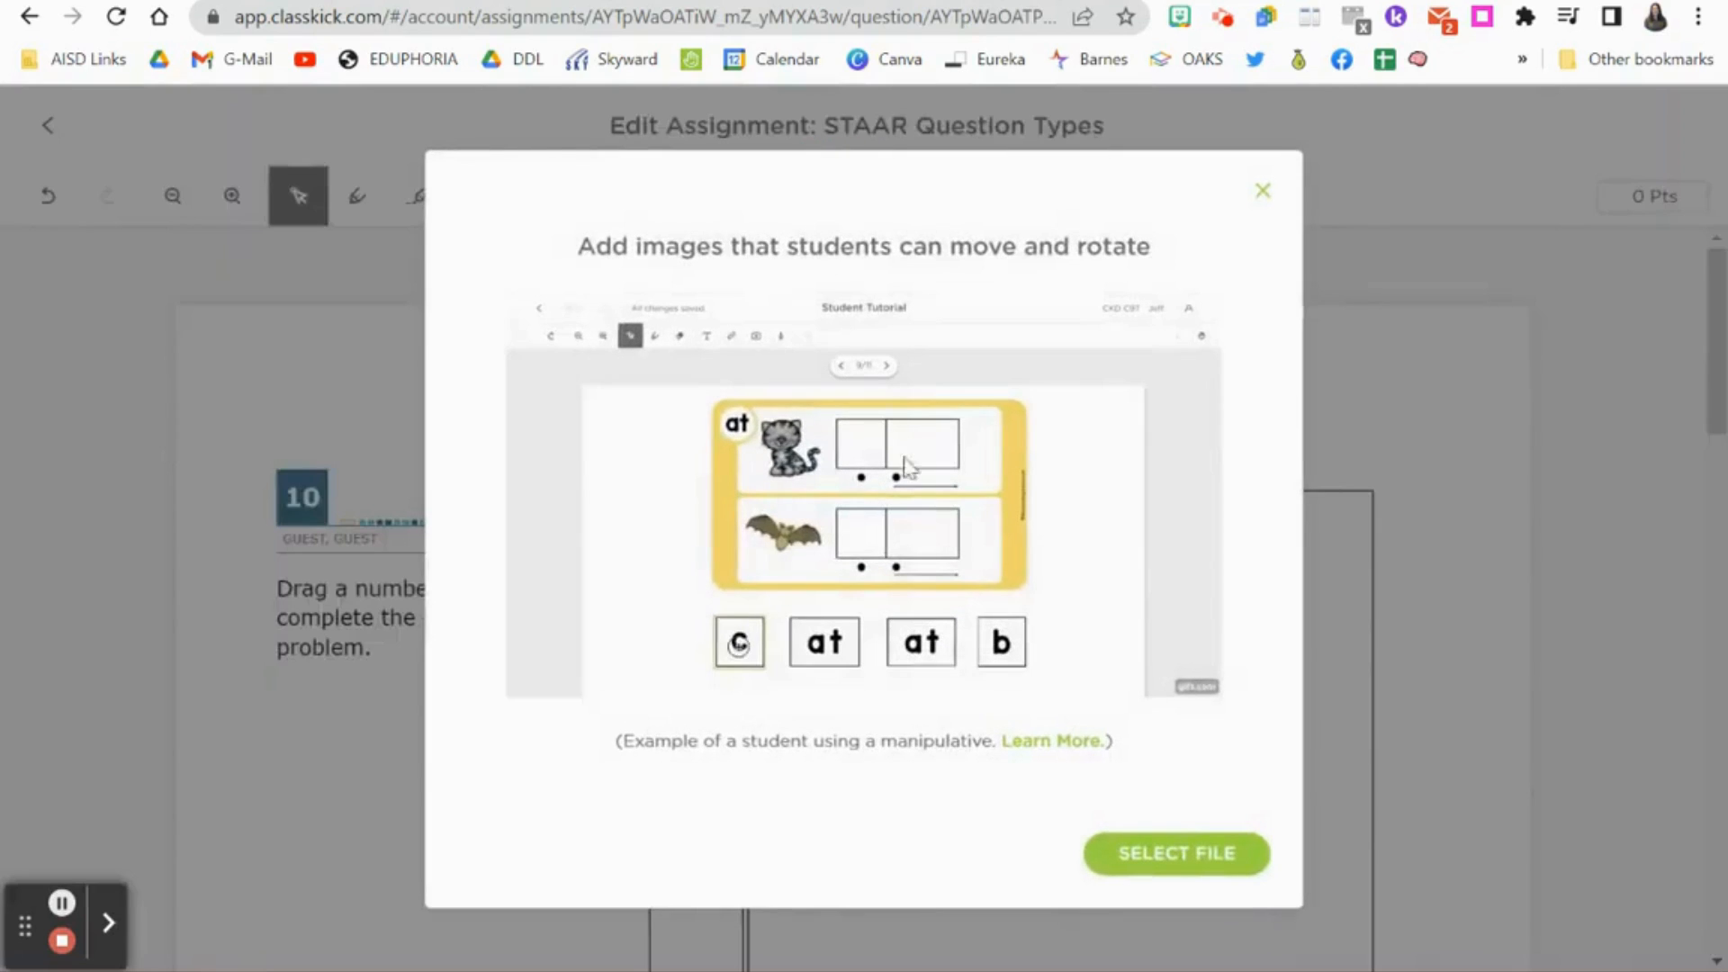
left_click(1176, 857)
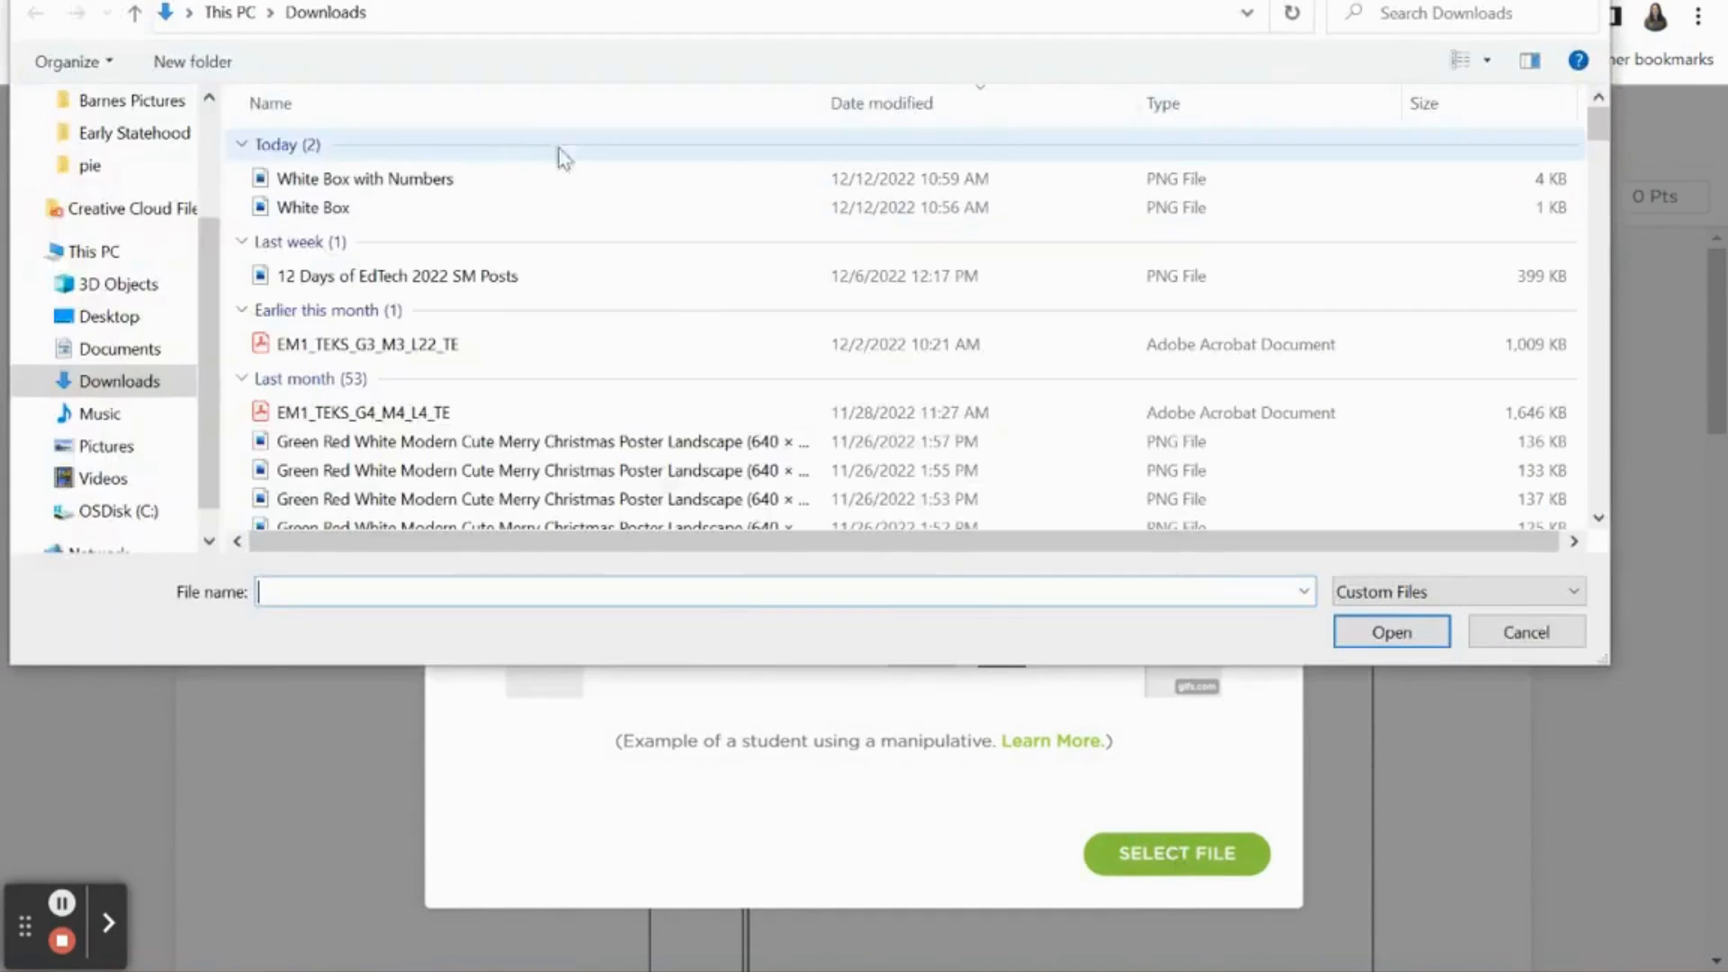
left_click(401, 184)
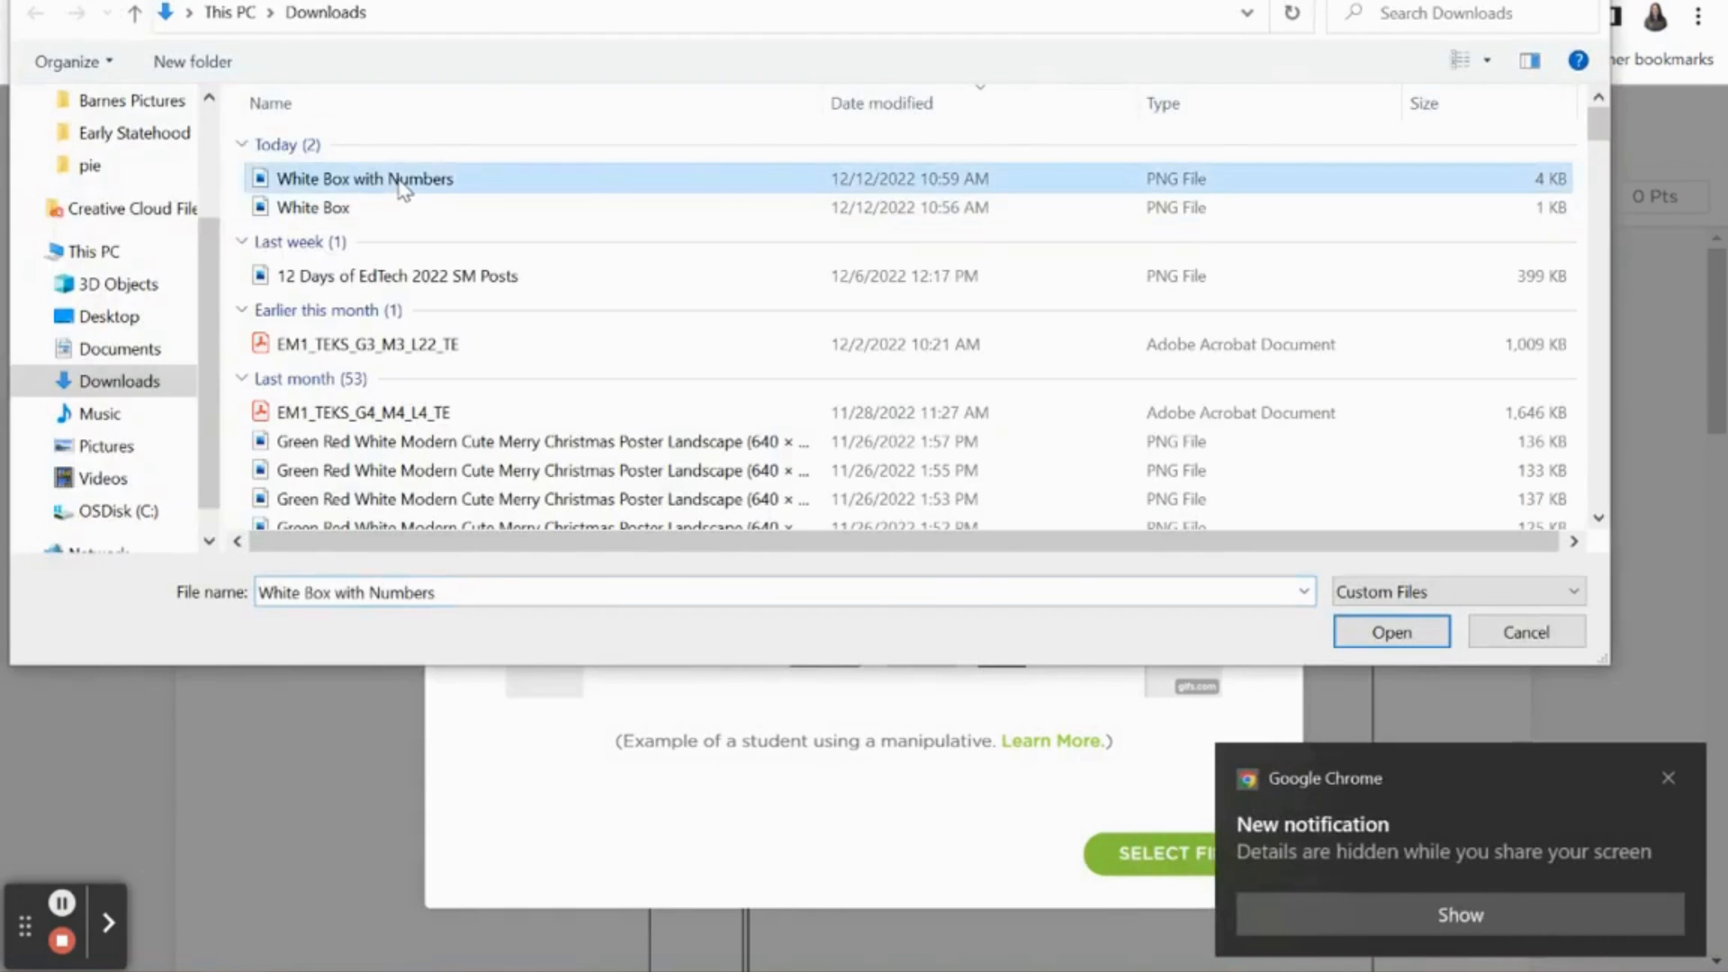
left_click(1668, 777)
left_click(1391, 630)
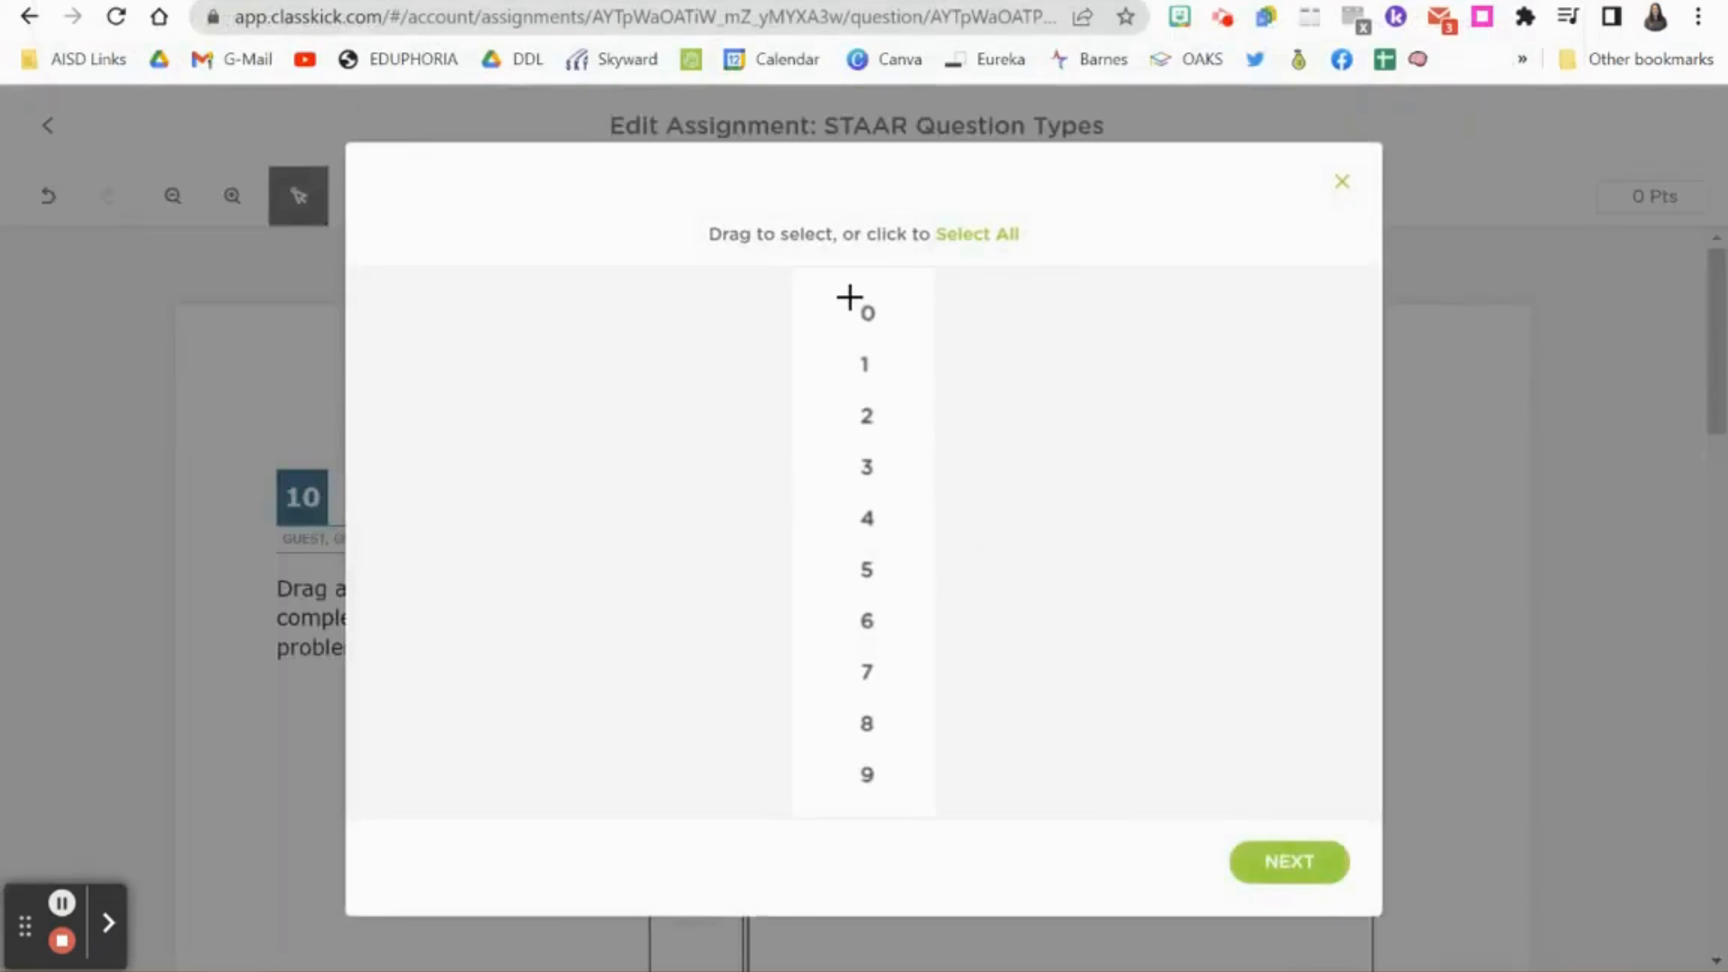
- Crop the digit 0 from the number column and add it to Q2 (Current Page) as a manipulative
left_click_drag(850, 297, 893, 332)
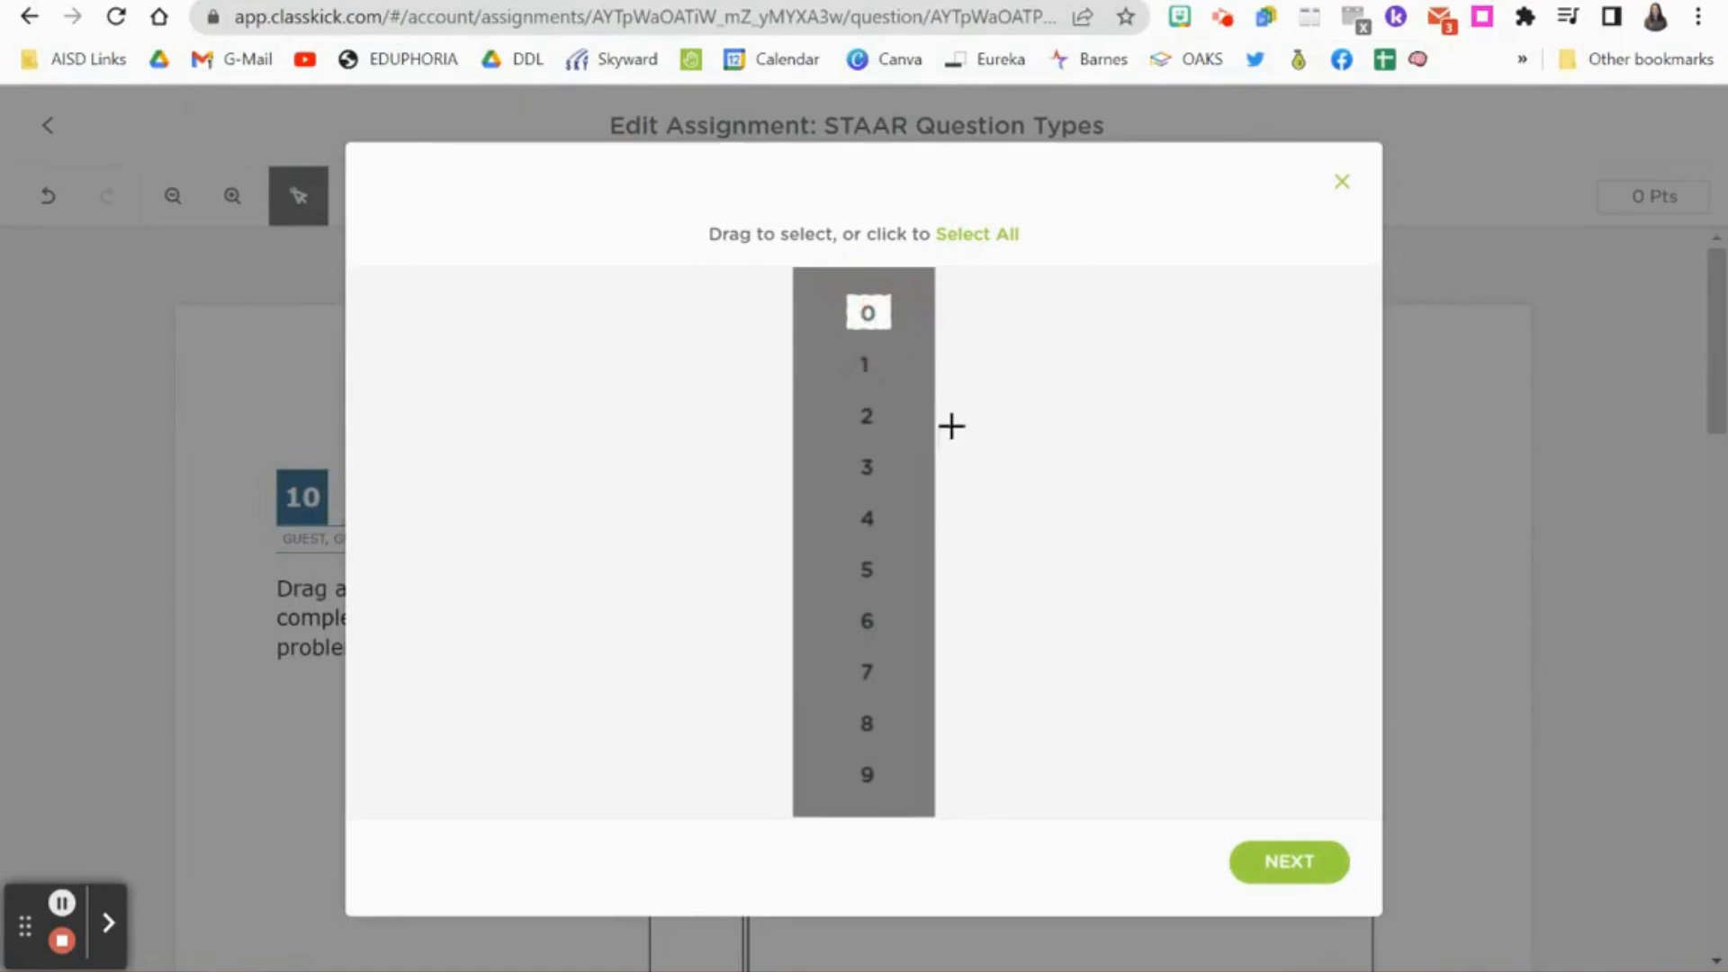
left_click(1278, 864)
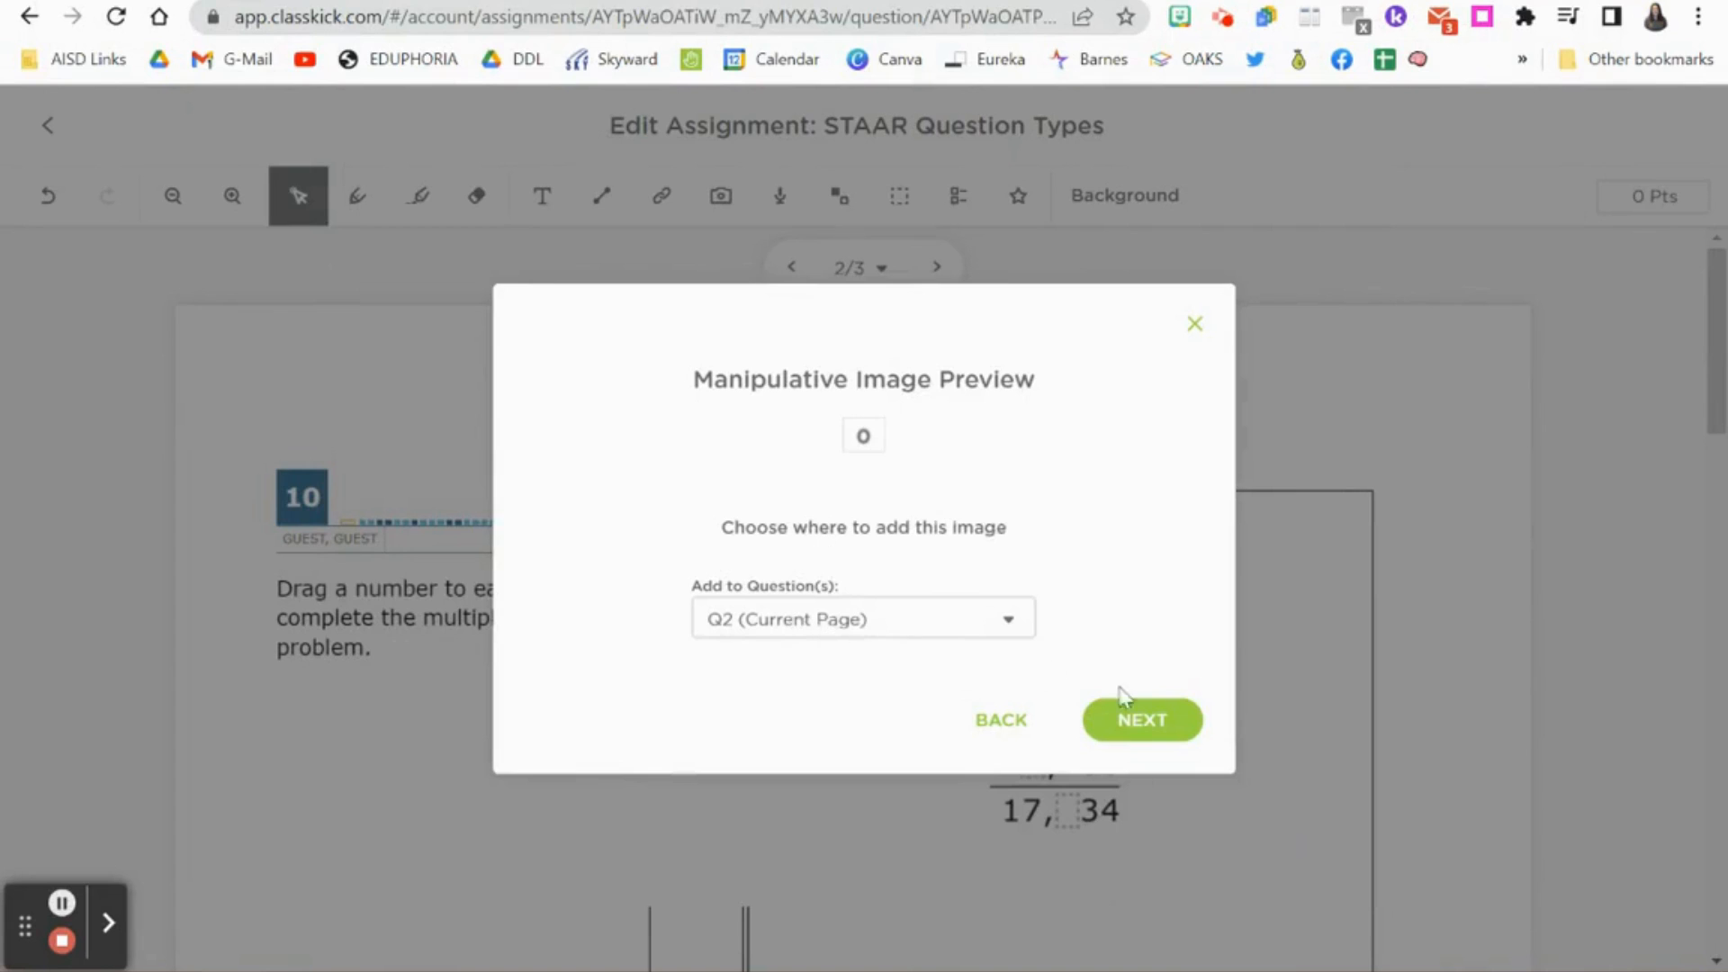
left_click(1158, 729)
- Add another manipulative to Q2 (Current Page) by cropping the digit 1 from the same image
left_click(1096, 787)
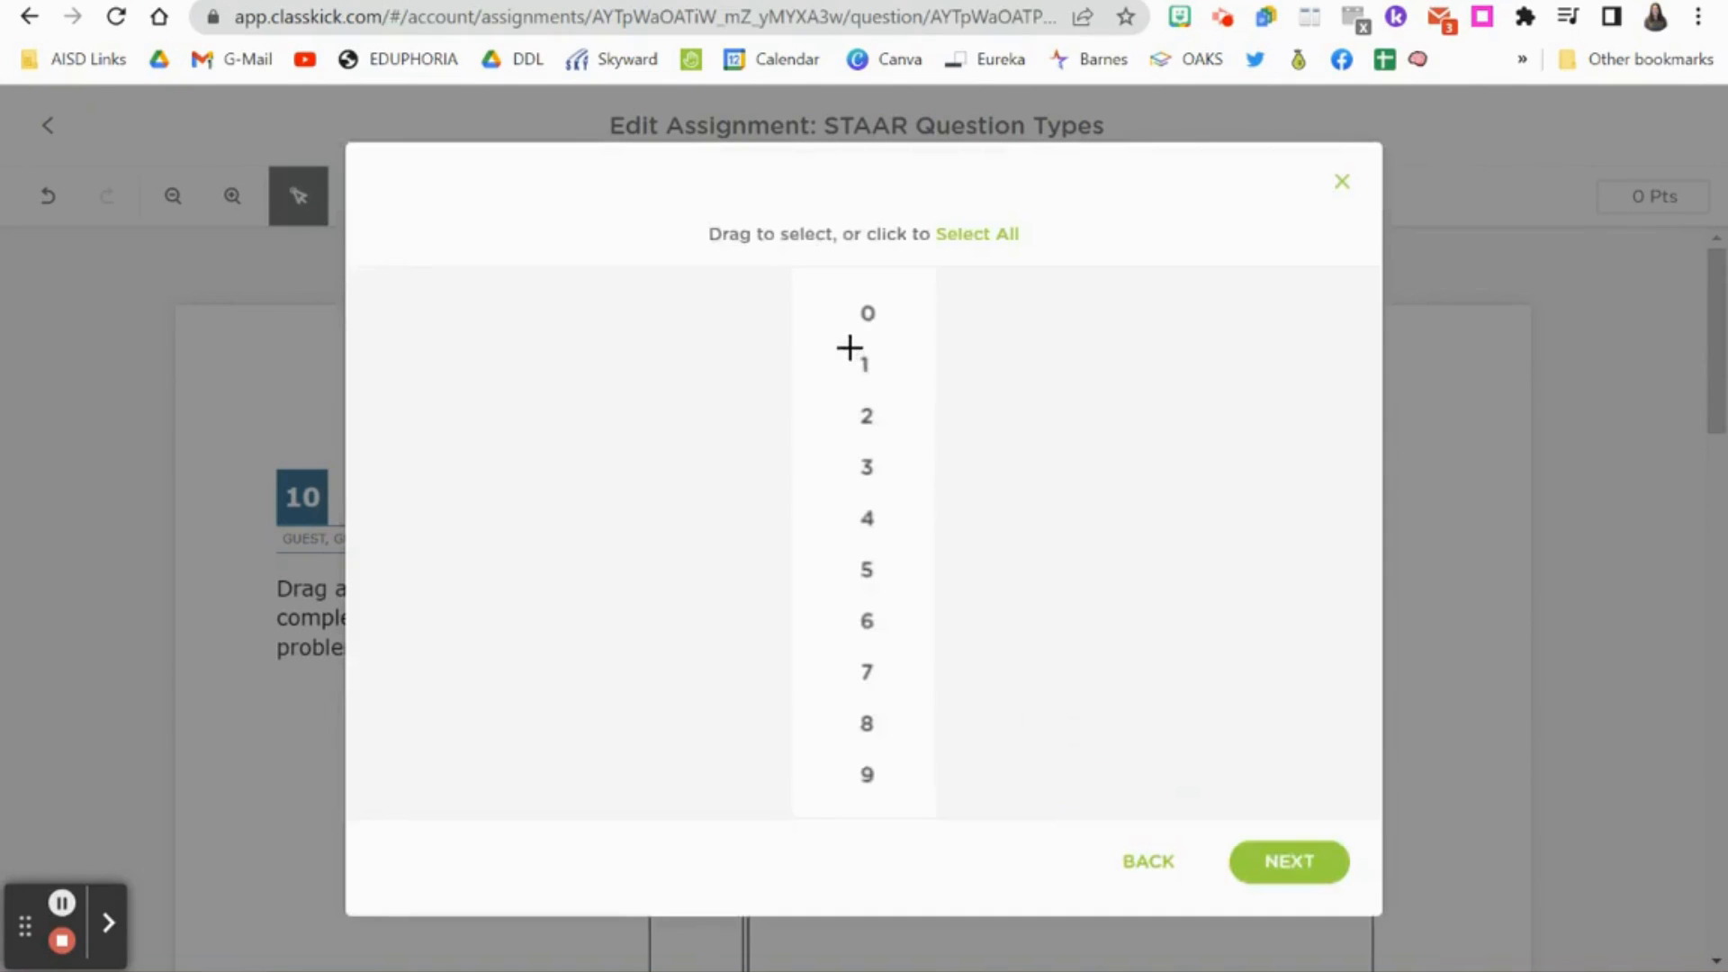
left_click_drag(850, 348, 881, 378)
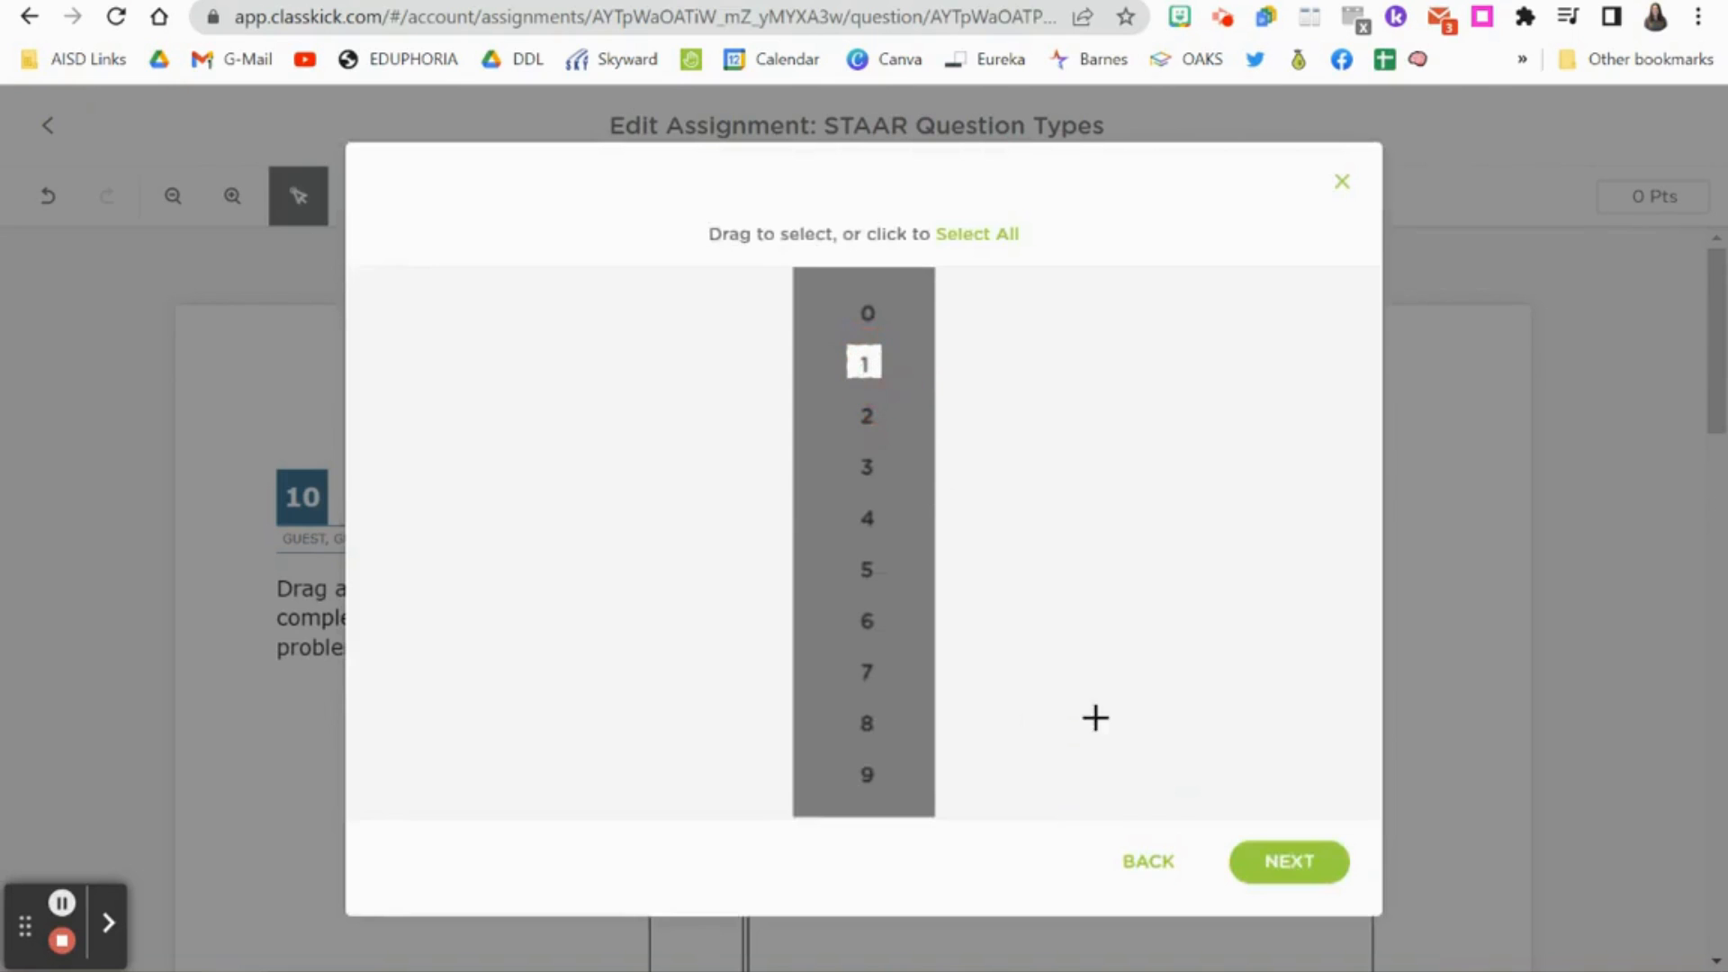
left_click(1274, 870)
left_click(1141, 723)
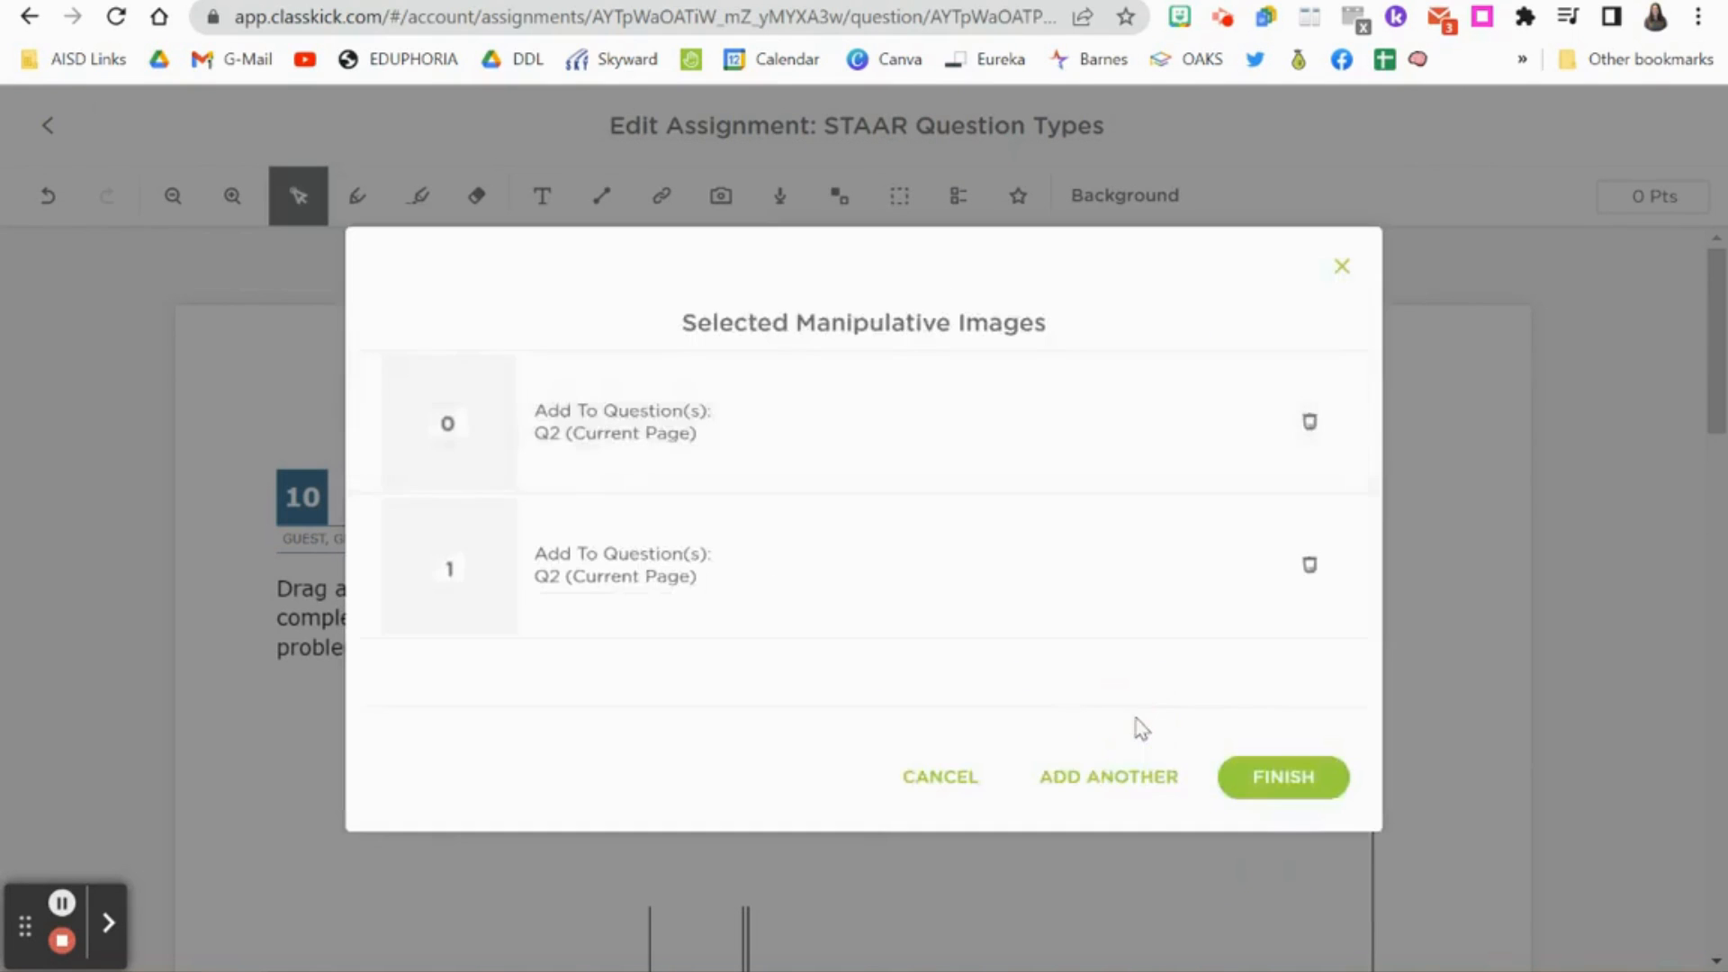
- Crop the digit 2 as a third manipulative for Q2 (Current Page) and finish adding the selected images to the page
left_click(1092, 779)
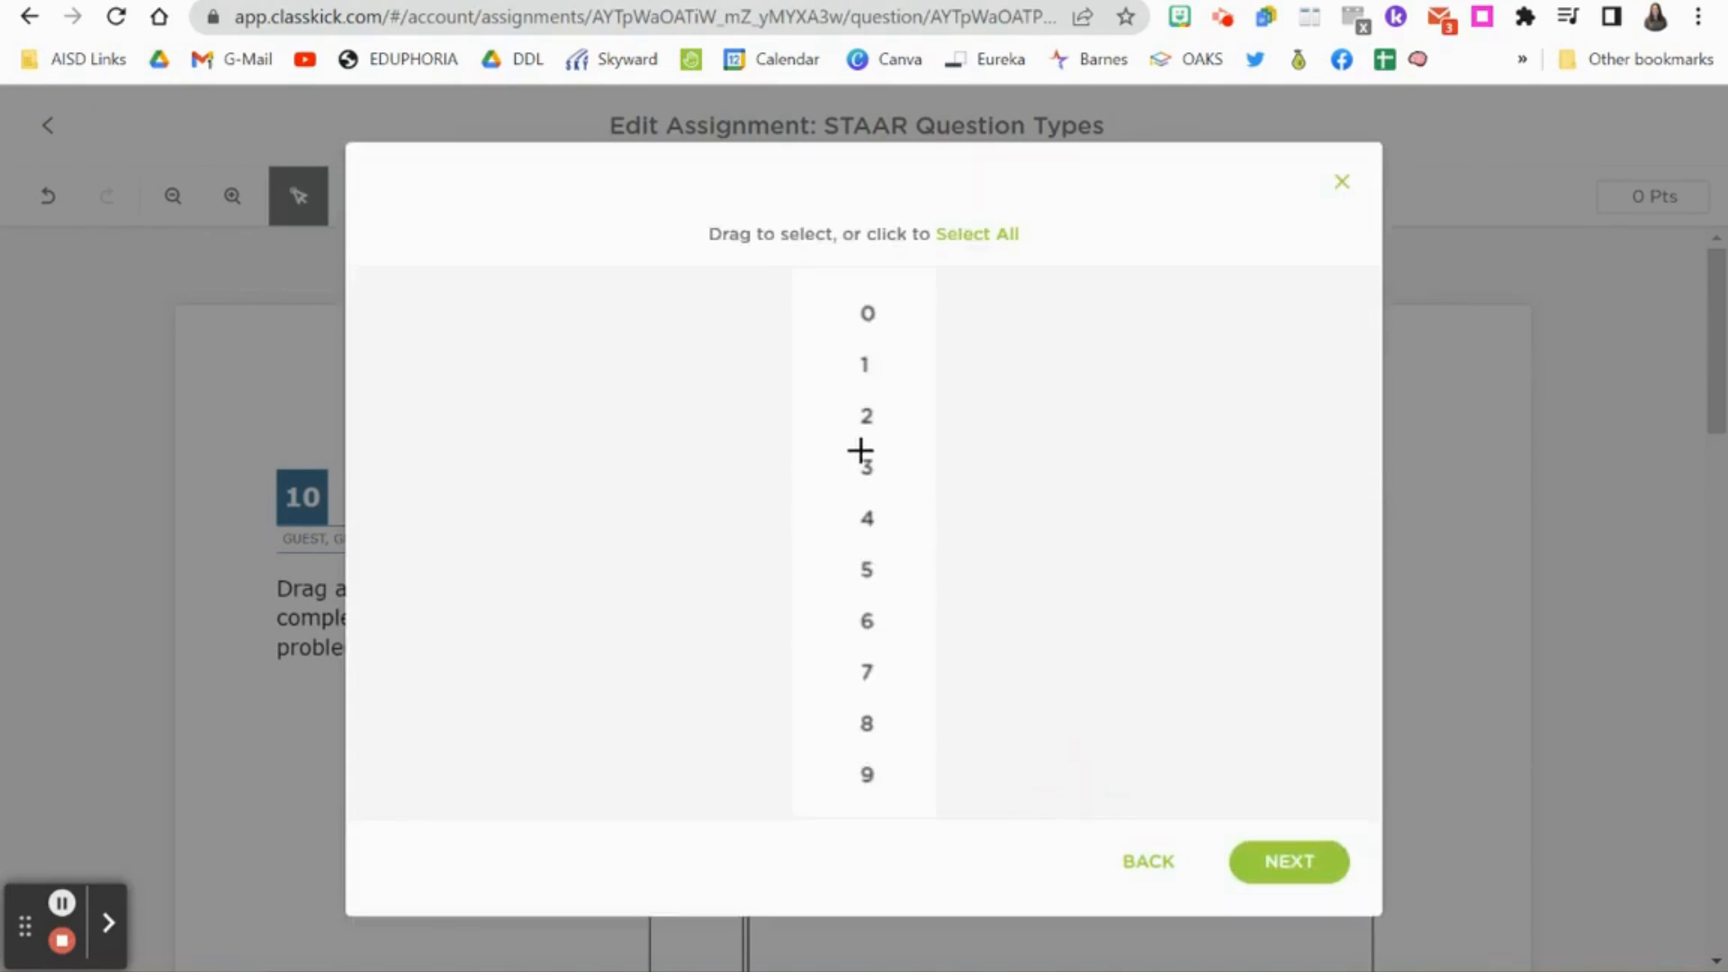
left_click_drag(850, 397, 894, 433)
left_click(1316, 882)
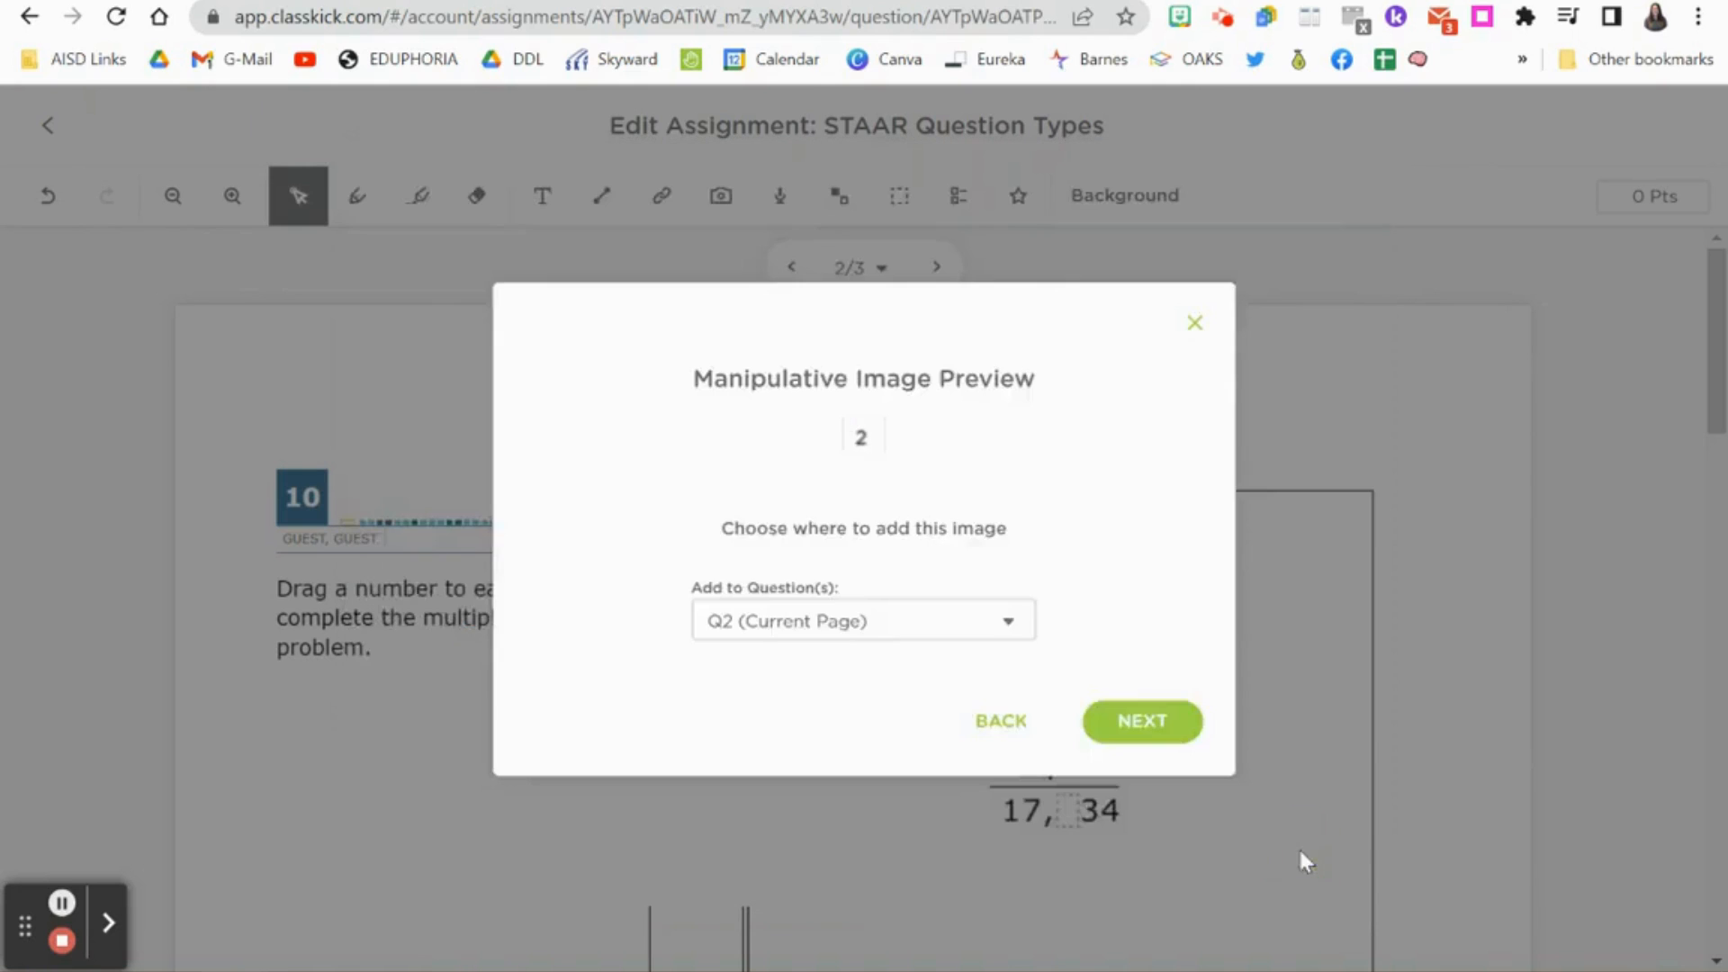
left_click(1115, 720)
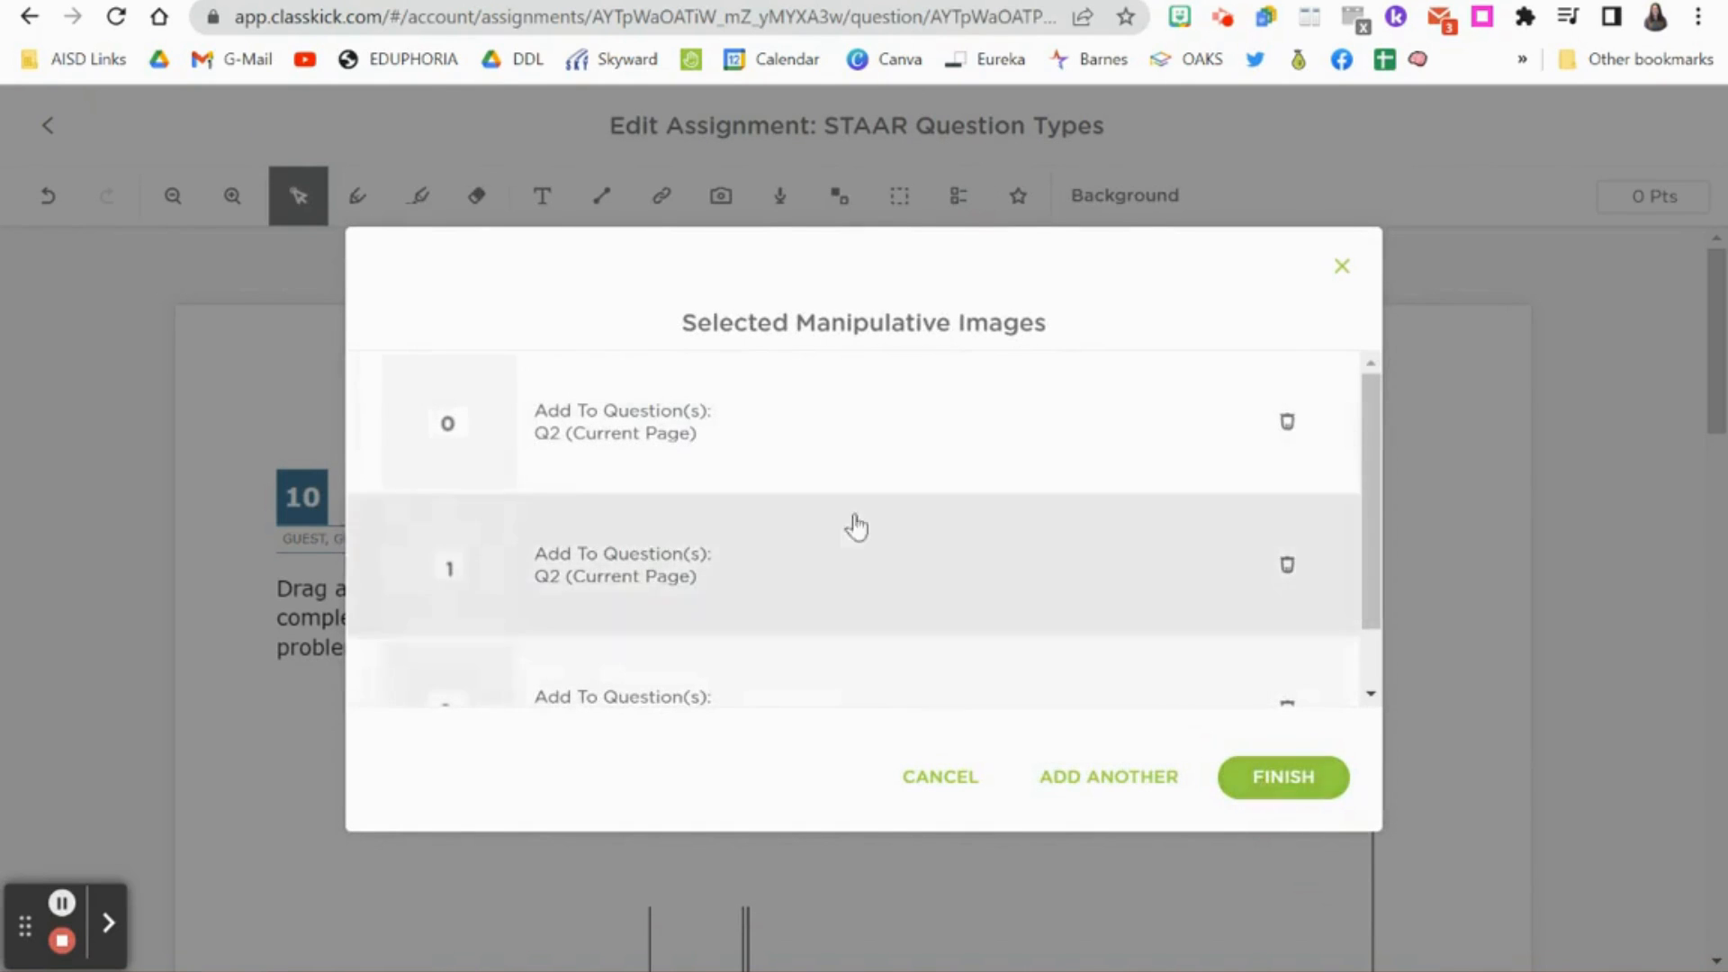
scroll(807, 565, "down", 1)
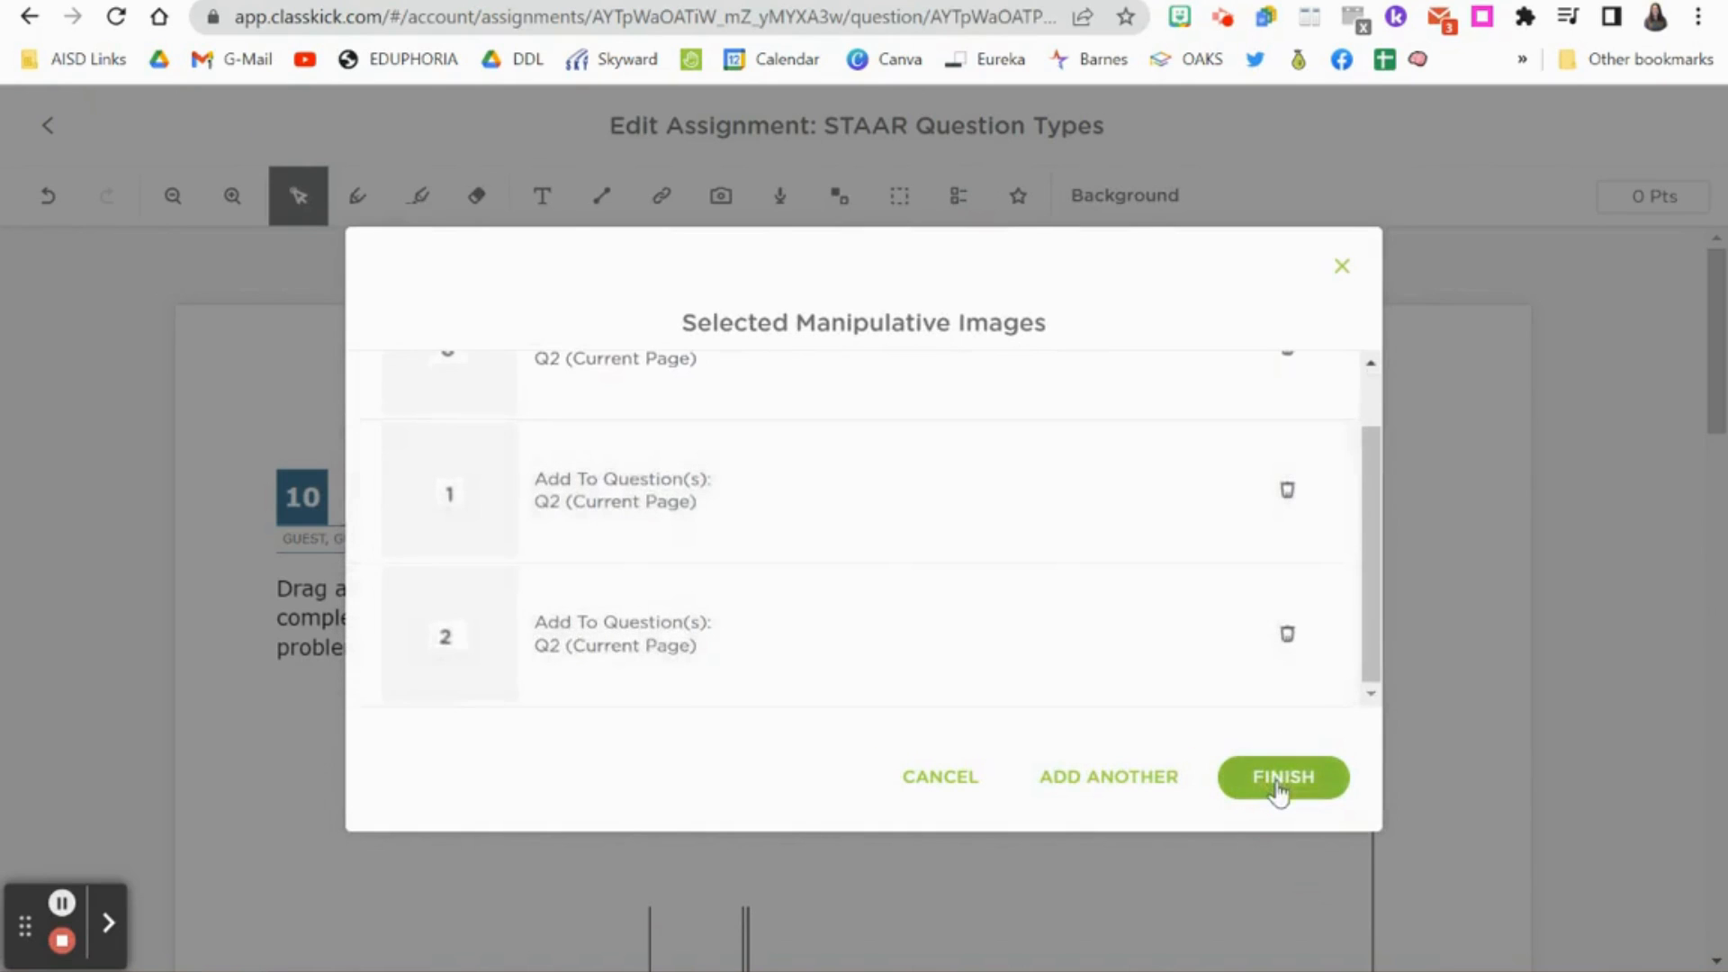
left_click(1278, 787)
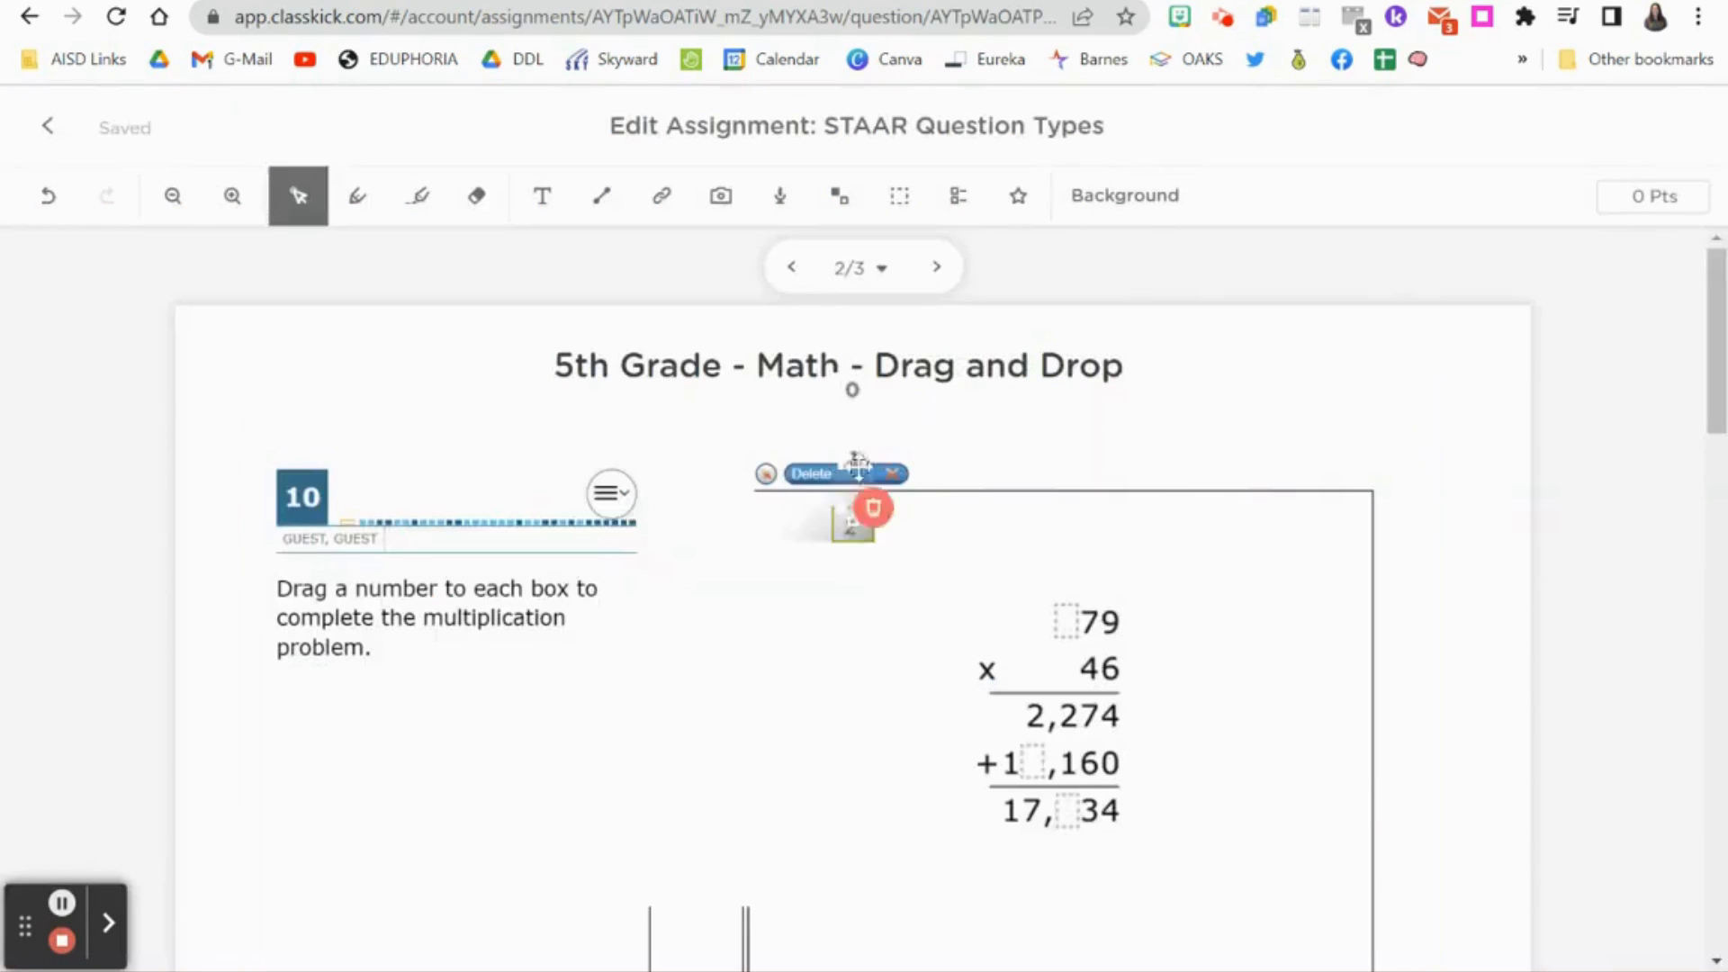
- Arrange the digit manipulatives 0, 1 and 2 in a vertical column over the white box
left_click_drag(853, 395, 706, 551)
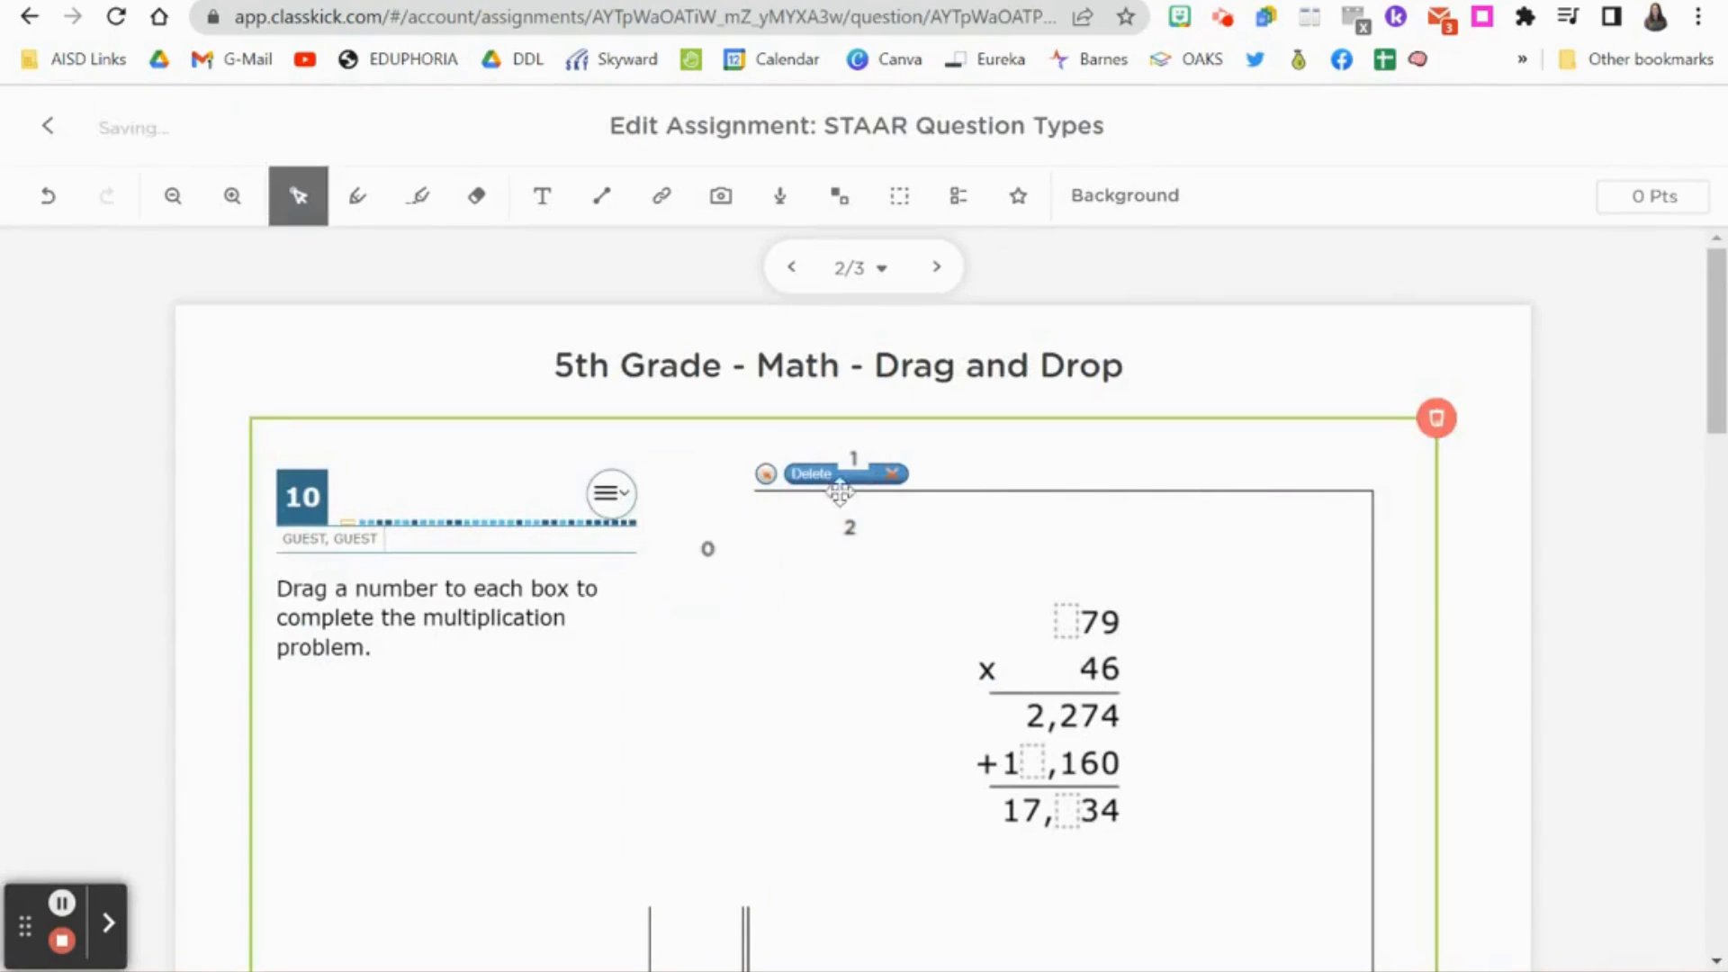
left_click_drag(853, 461, 704, 616)
left_click_drag(841, 540, 713, 668)
- Duplicate the digit 1 manipulative and stack the copy on top of the original
left_click(709, 610)
key("ctrl+c")
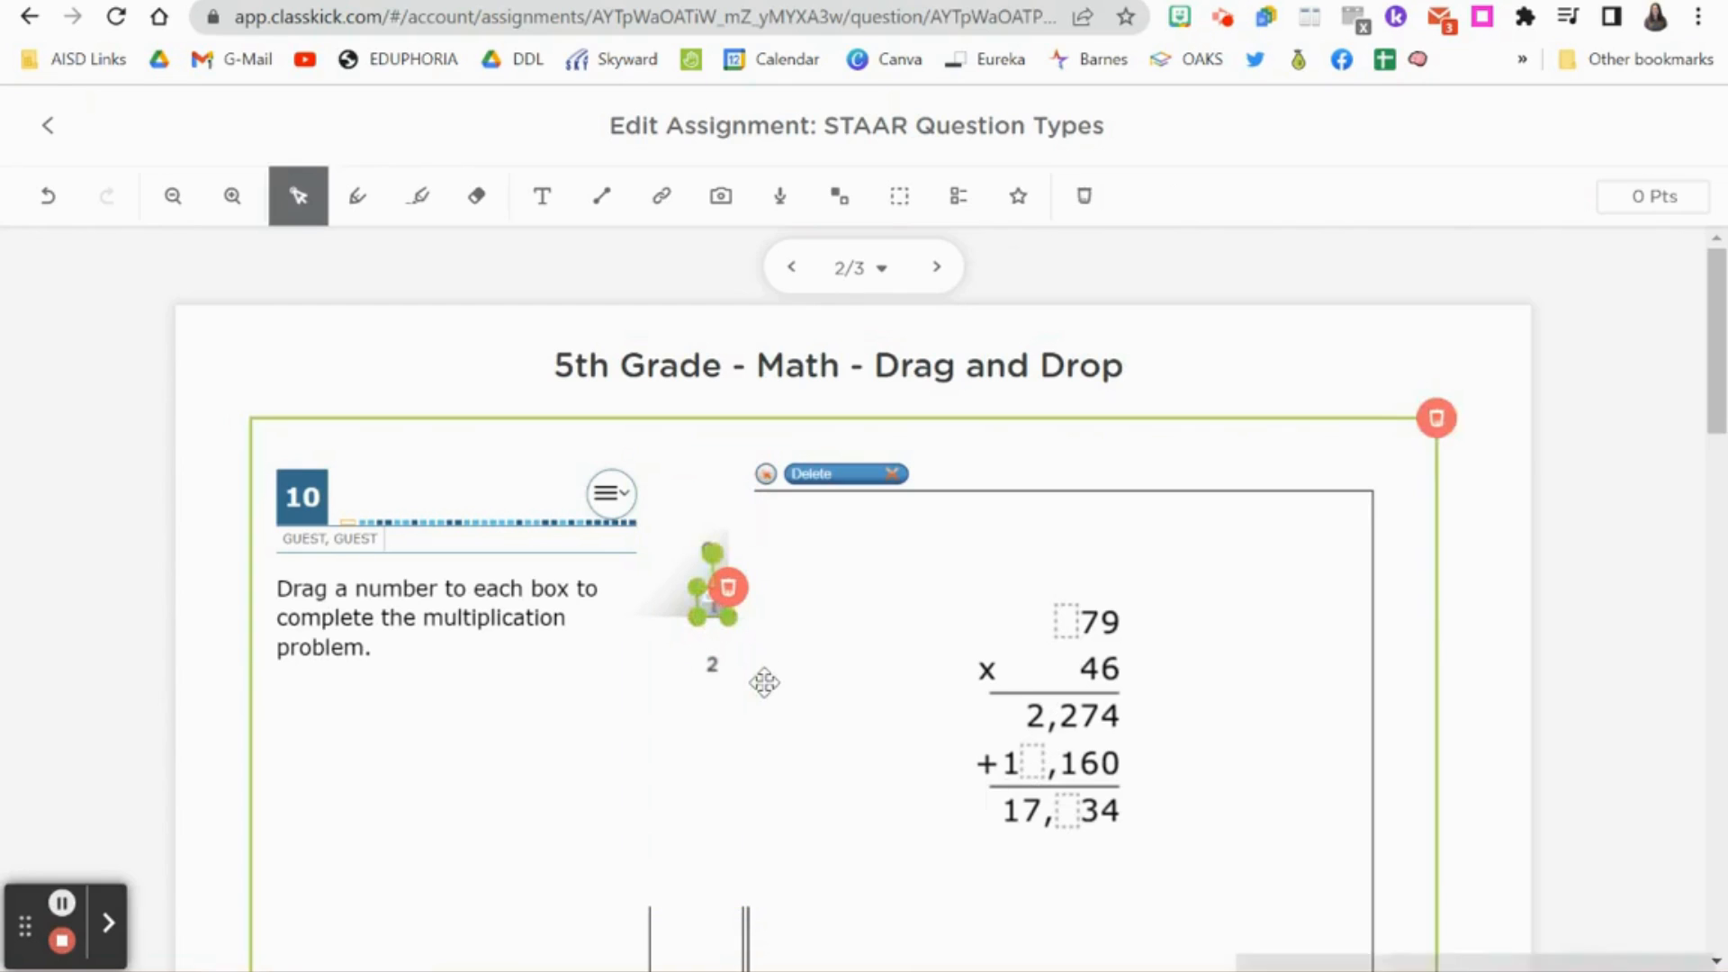
left_click(811, 710)
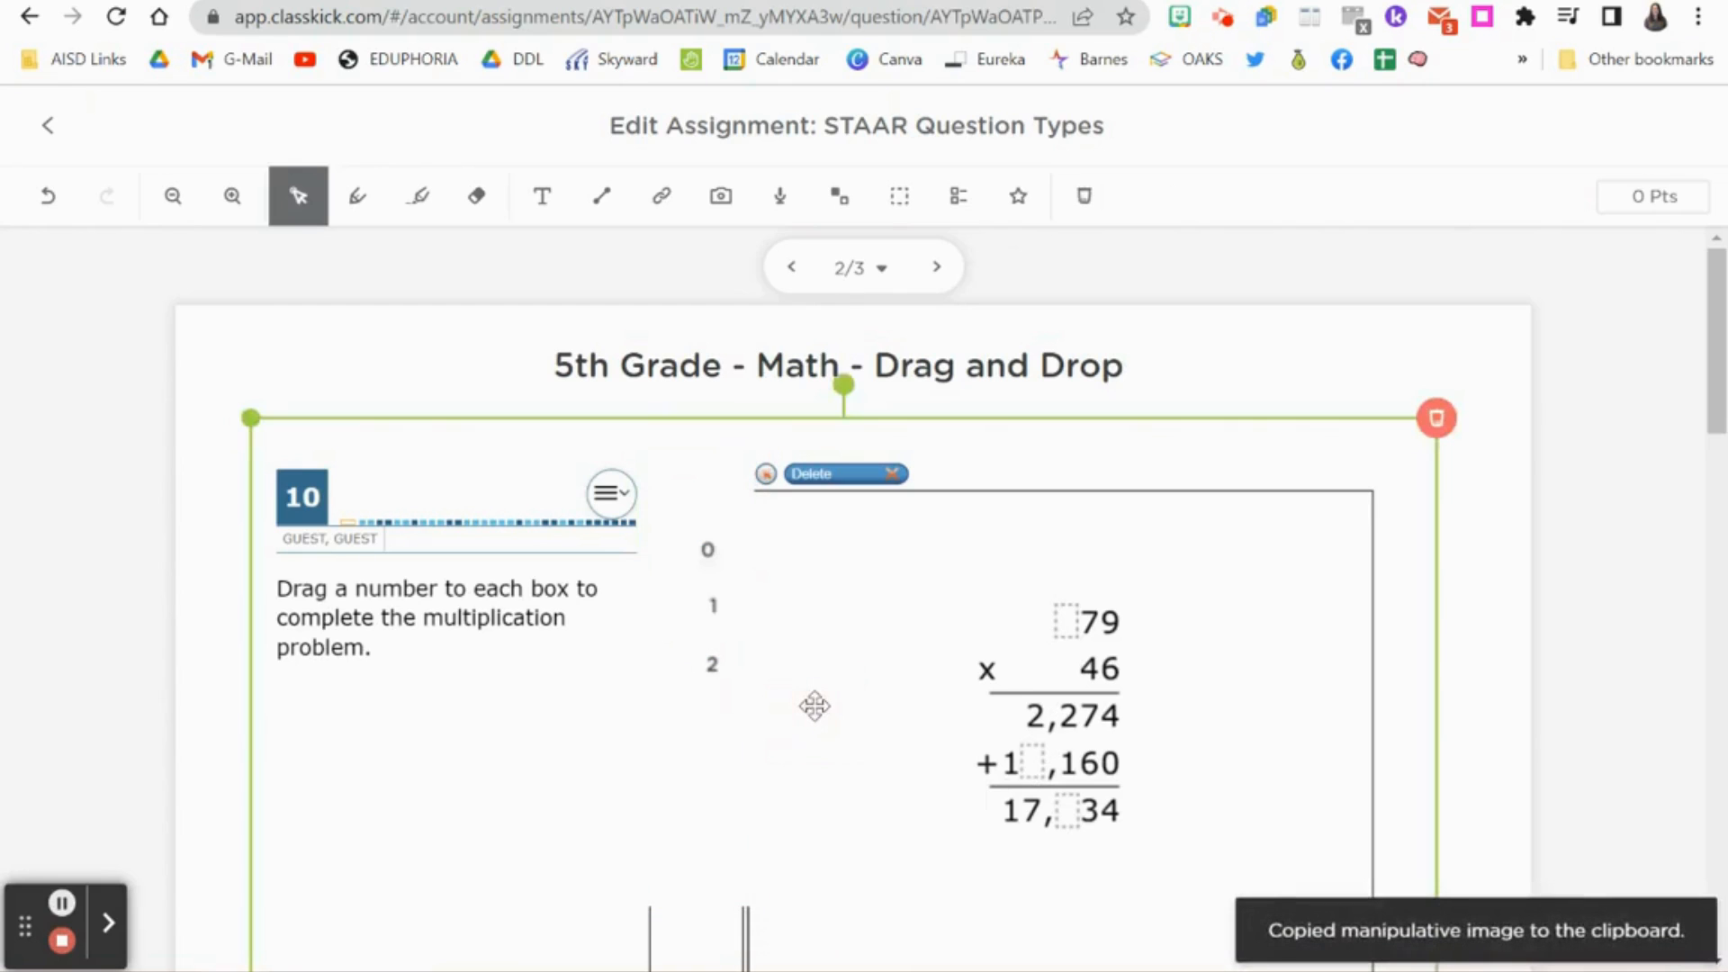
key("ctrl+v")
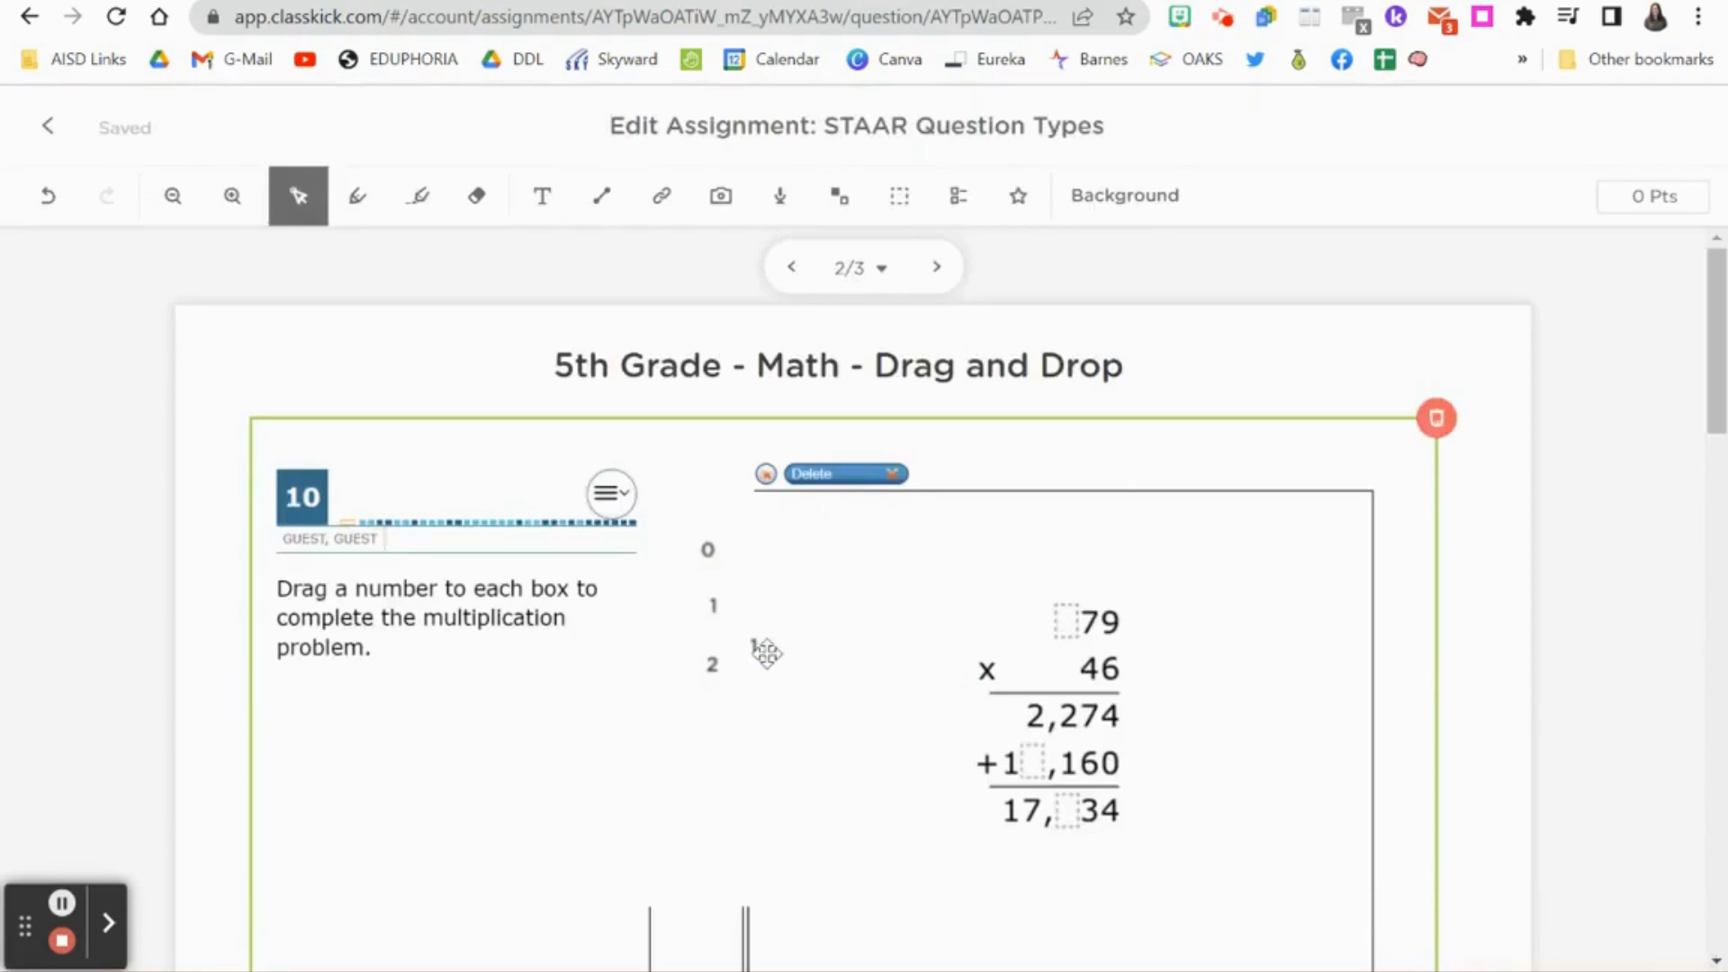
left_click(738, 641)
left_click_drag(738, 640, 716, 615)
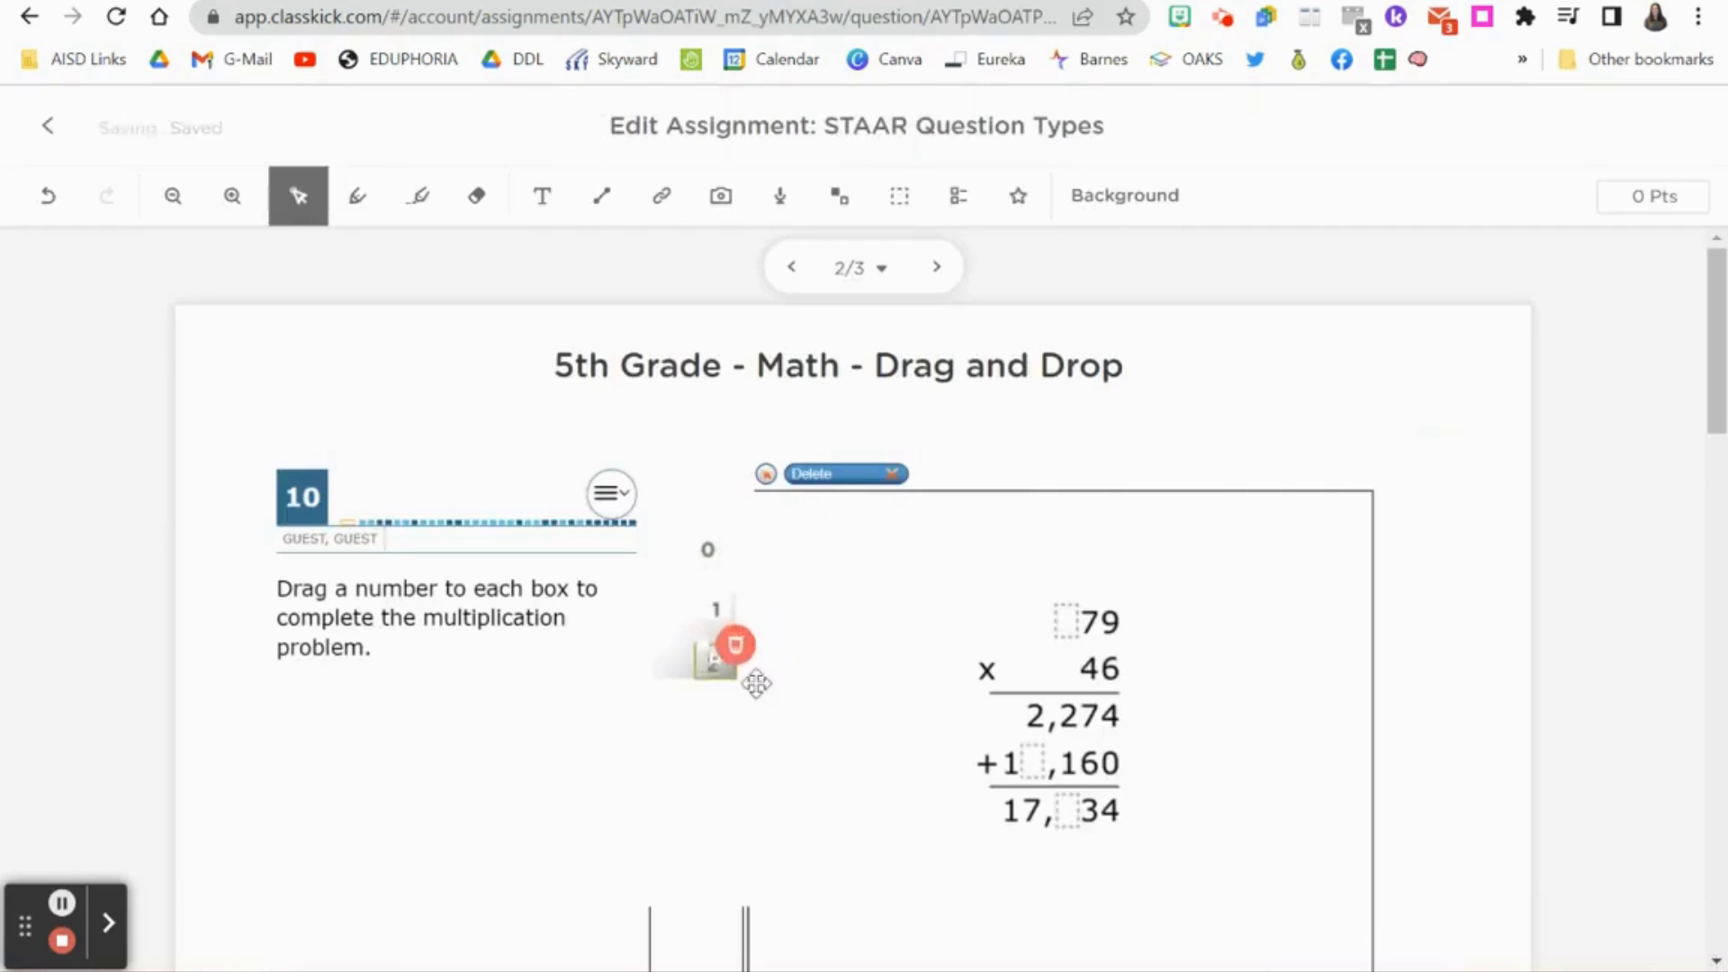